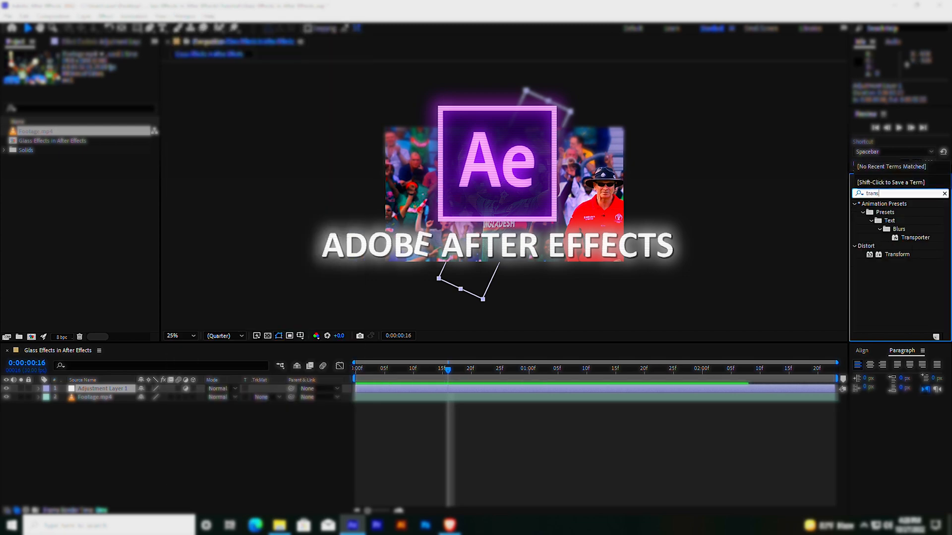
pyautogui.moveTo(898, 212); pyautogui.dragTo(514, 193)
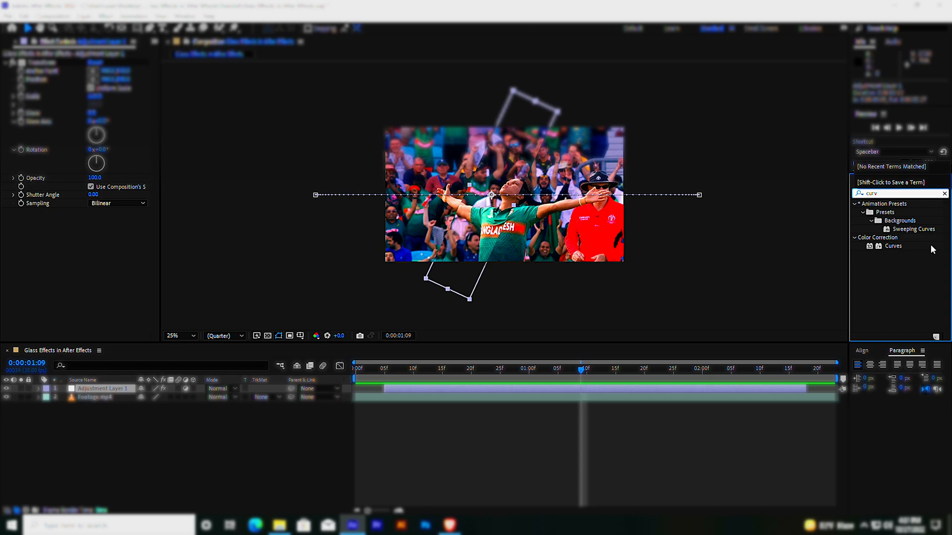
pyautogui.doubleClick(933, 250)
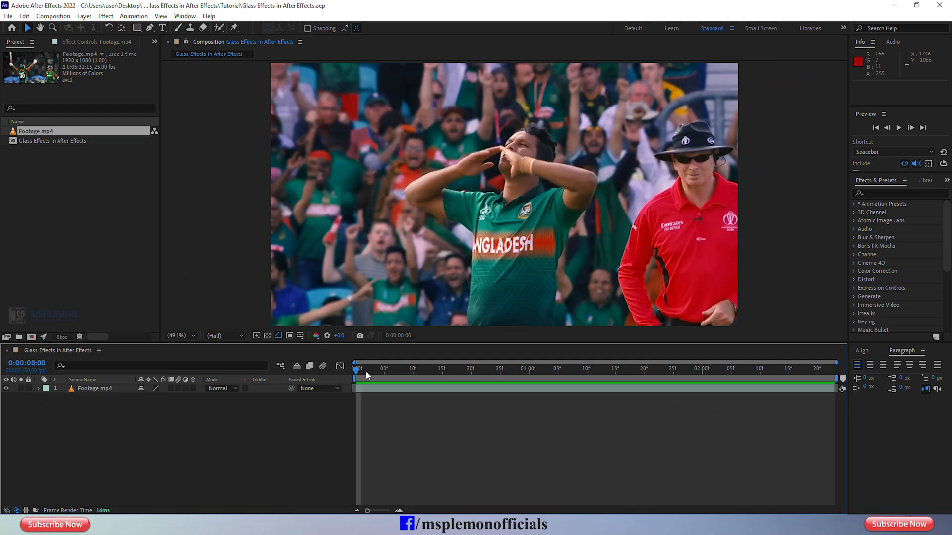
# Step: Scrub through the footage and review the settings of the Glass Effects in After Effects composition
pyautogui.moveTo(365, 371); pyautogui.dragTo(558, 382)
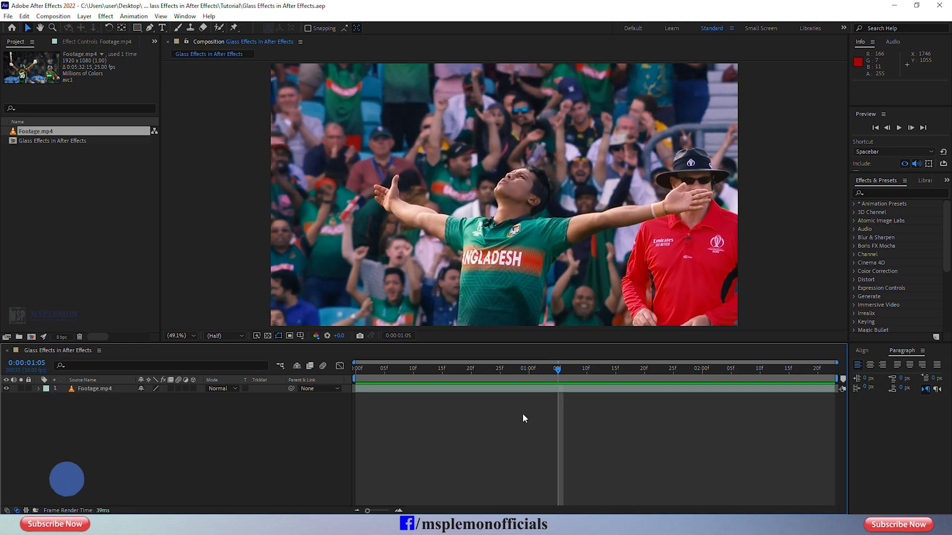
pyautogui.click(453, 390)
pyautogui.rightClick(403, 412)
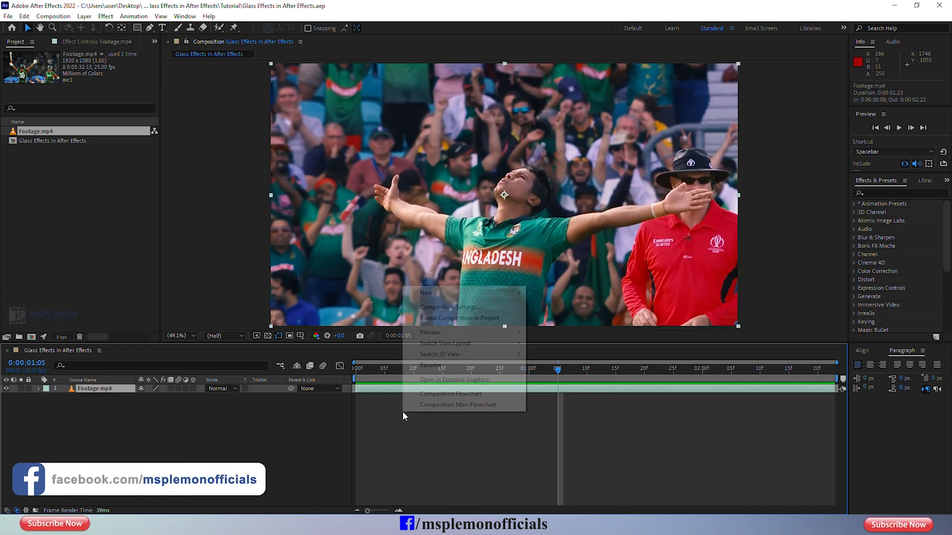
pyautogui.click(459, 307)
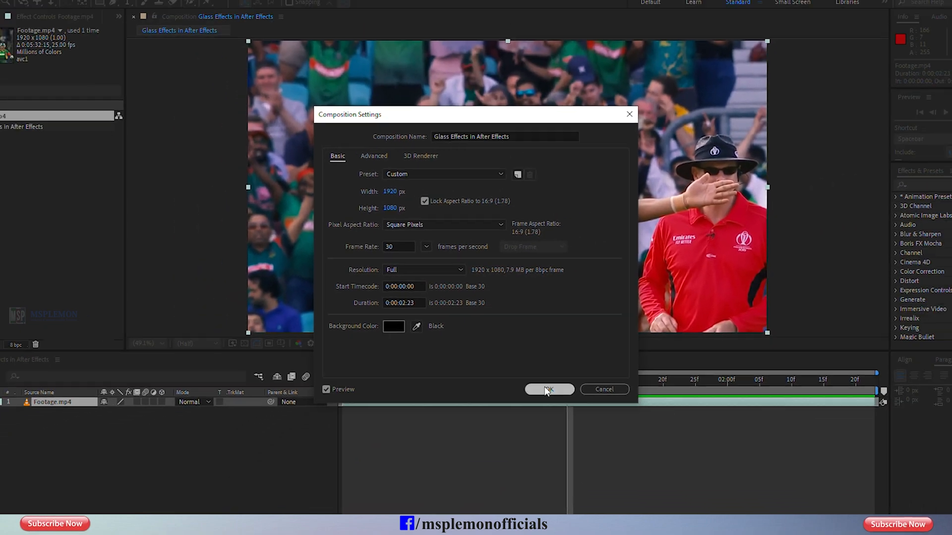
pyautogui.click(585, 449)
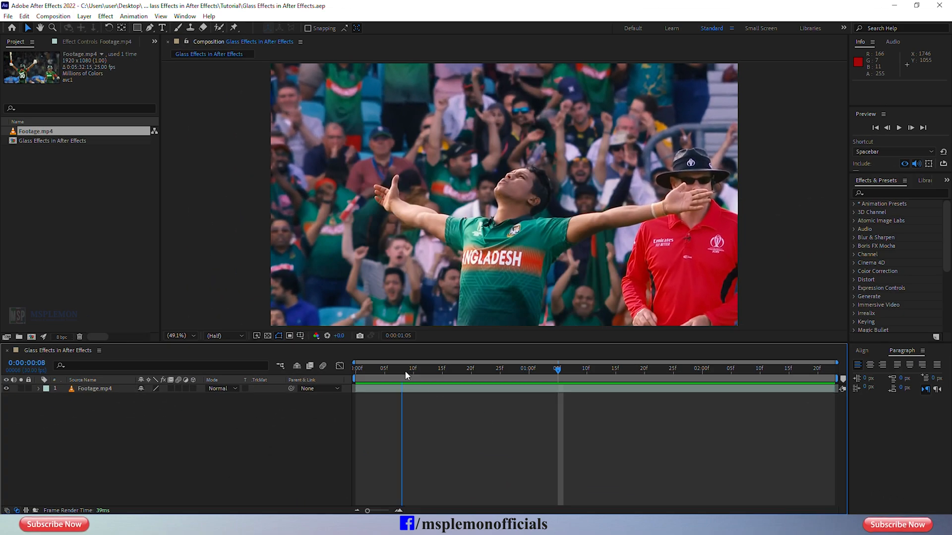
# Step: Move the current time to 0:00:00:16 and add a new adjustment layer above Footage.mp4
pyautogui.moveTo(405, 370); pyautogui.dragTo(448, 376)
pyautogui.click(451, 386)
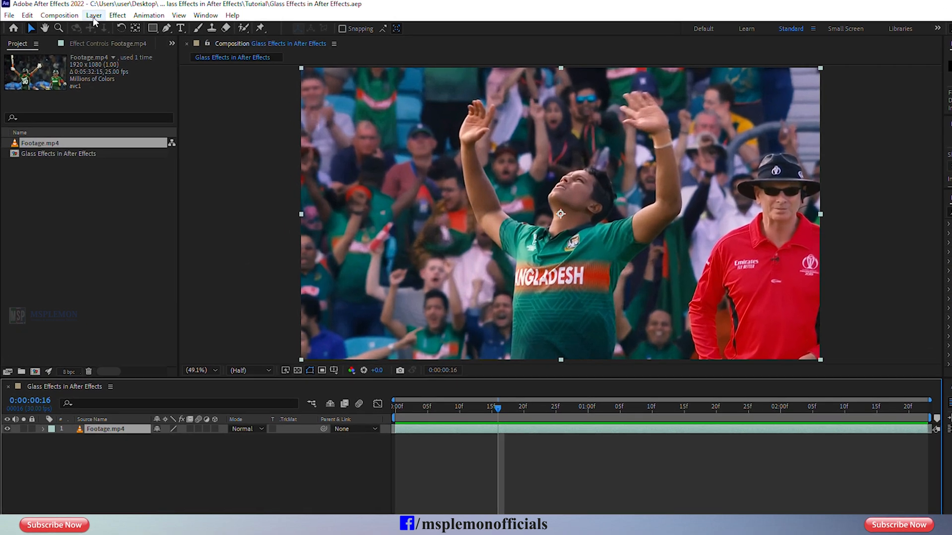
pyautogui.click(84, 16)
pyautogui.moveTo(163, 29)
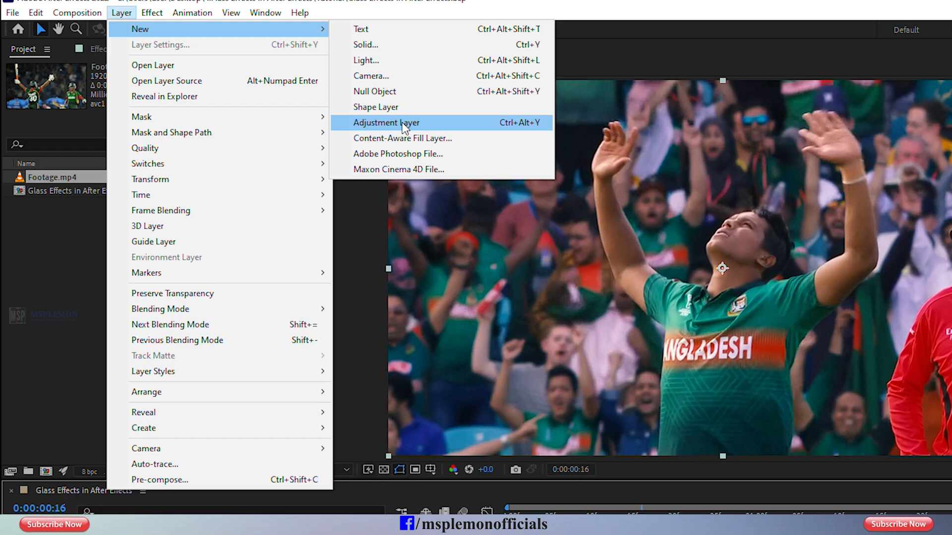
pyautogui.click(405, 124)
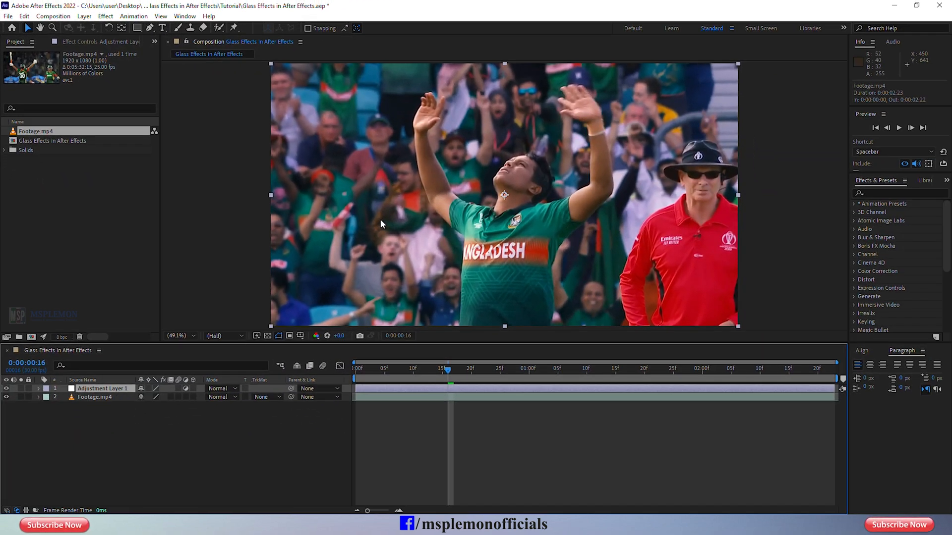
# Step: Scale the adjustment layer freehand into a tall narrow strip, about 20% wide and 155% high
pyautogui.click(193, 336)
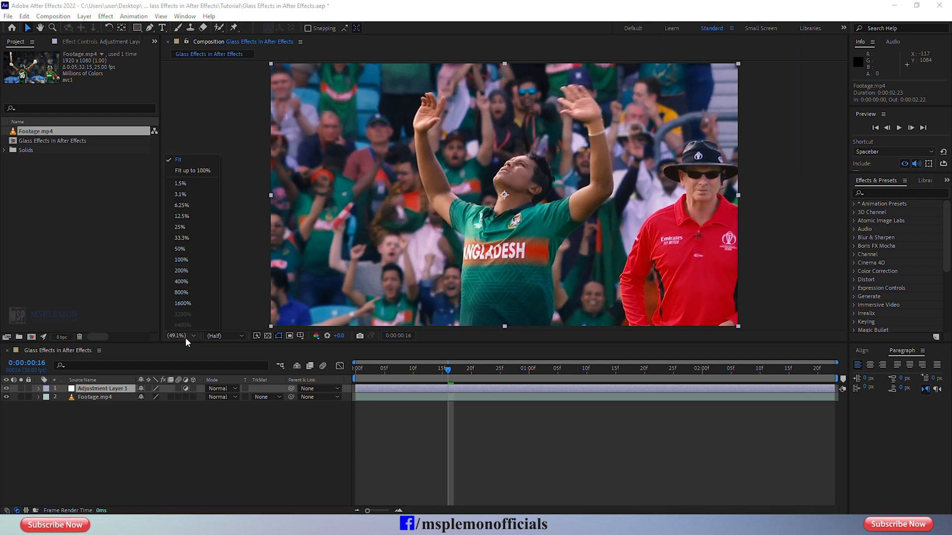
pyautogui.click(180, 227)
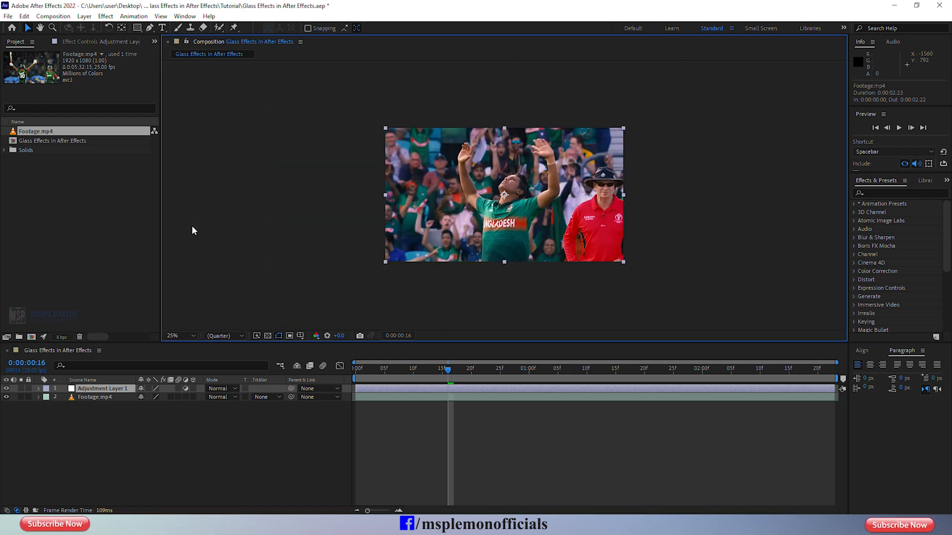
pyautogui.moveTo(387, 200); pyautogui.dragTo(488, 224)
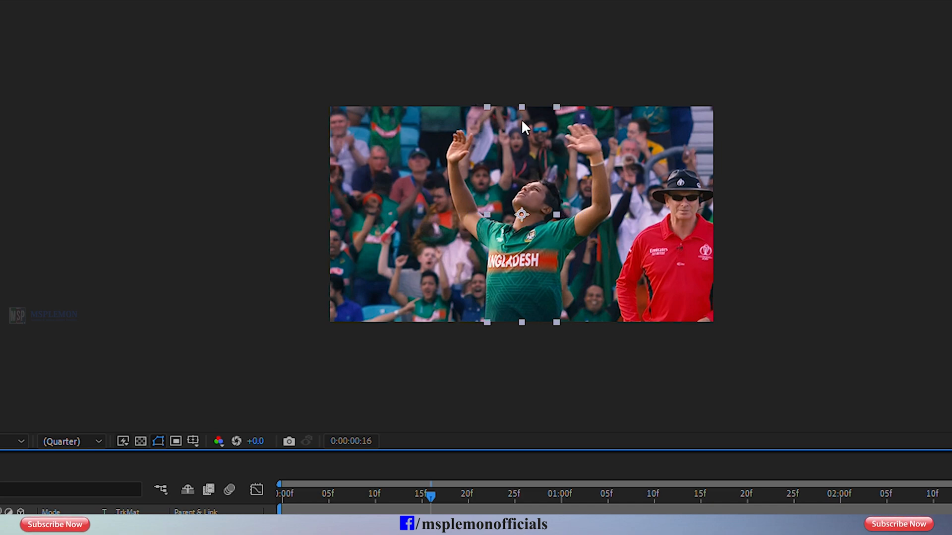
pyautogui.moveTo(523, 106); pyautogui.dragTo(530, 60)
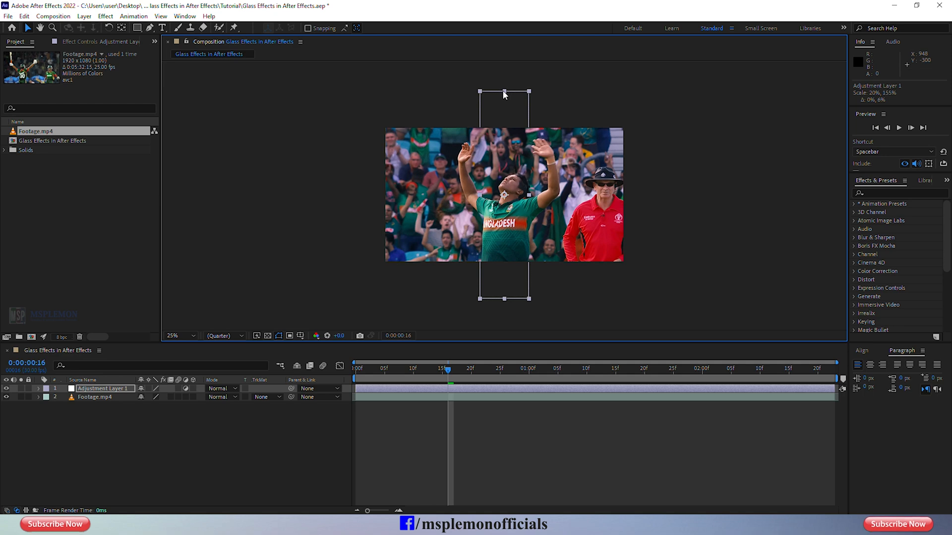
# Step: Rotate the adjustment layer strip to 25°
pyautogui.click(39, 389)
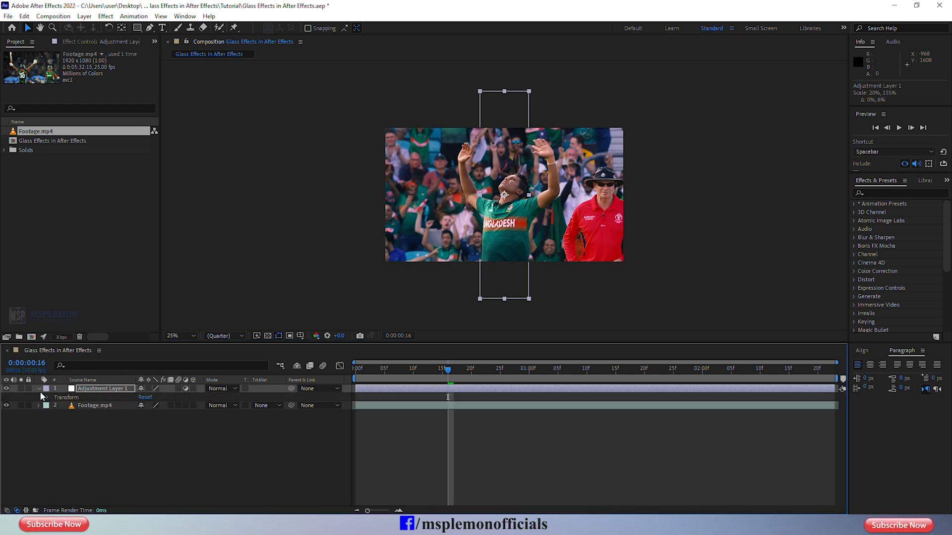
pyautogui.click(47, 398)
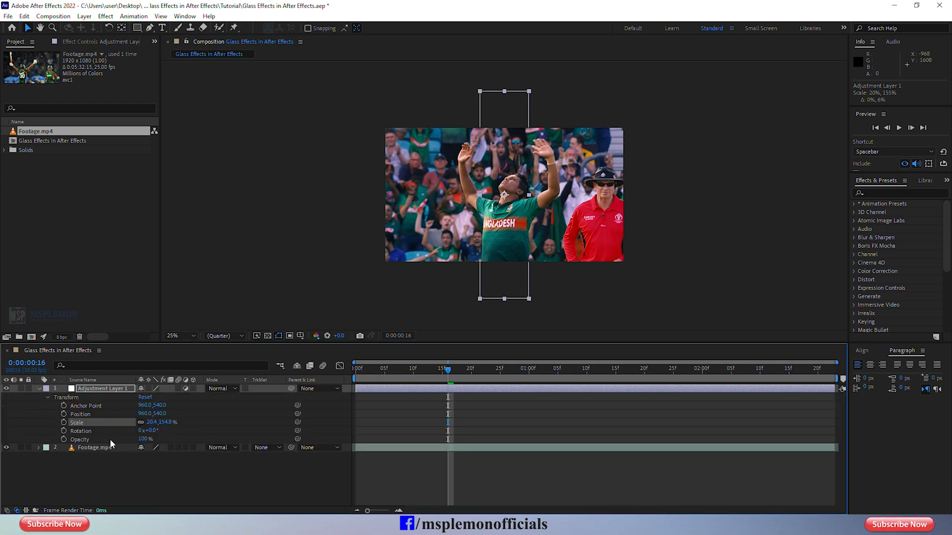
pyautogui.moveTo(151, 430); pyautogui.dragTo(159, 428)
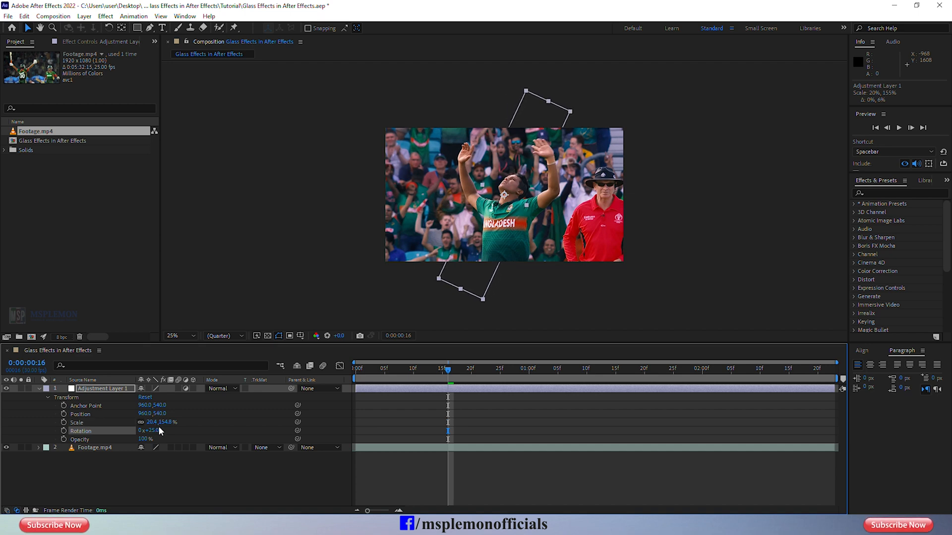
pyautogui.click(38, 389)
pyautogui.click(102, 439)
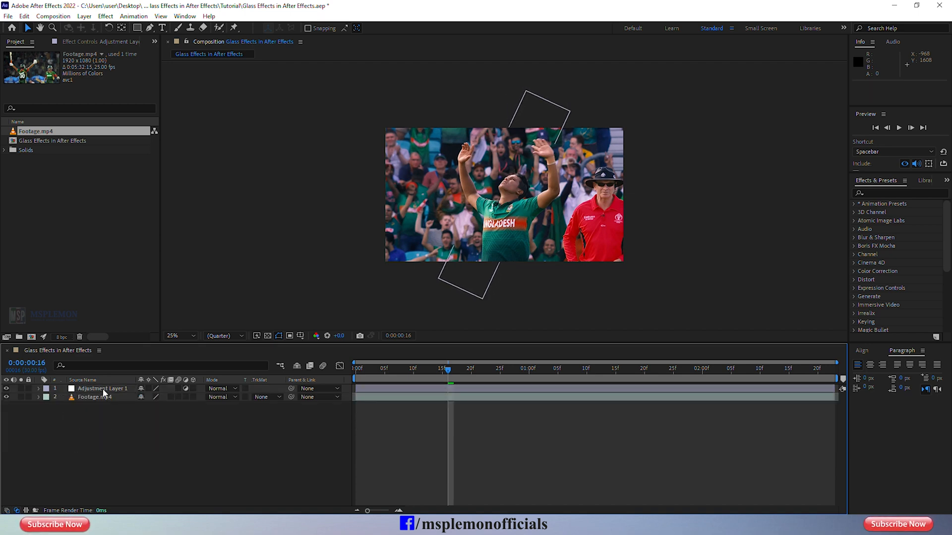
# Step: Find the Distort effect Transform by searching "transf" and apply it to the adjustment layer
pyautogui.click(104, 389)
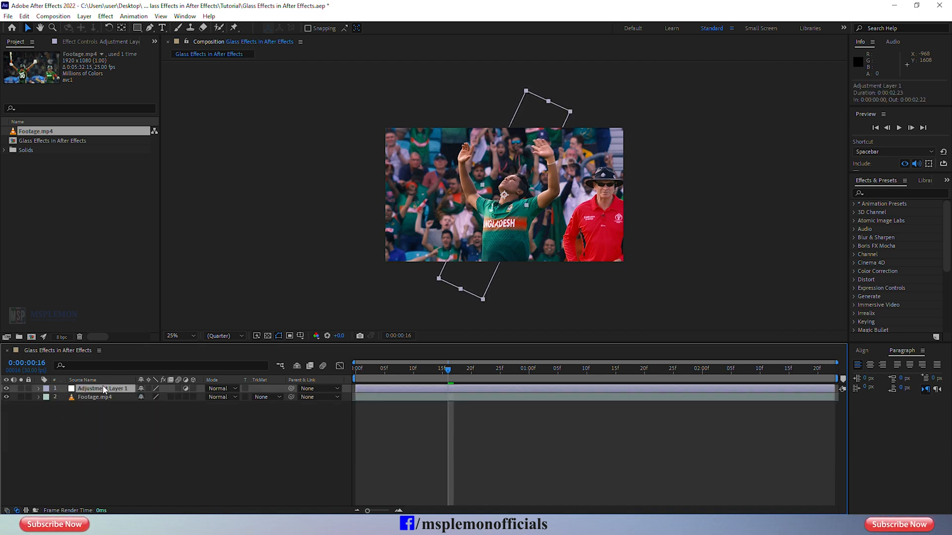
pyautogui.click(179, 336)
pyautogui.click(182, 159)
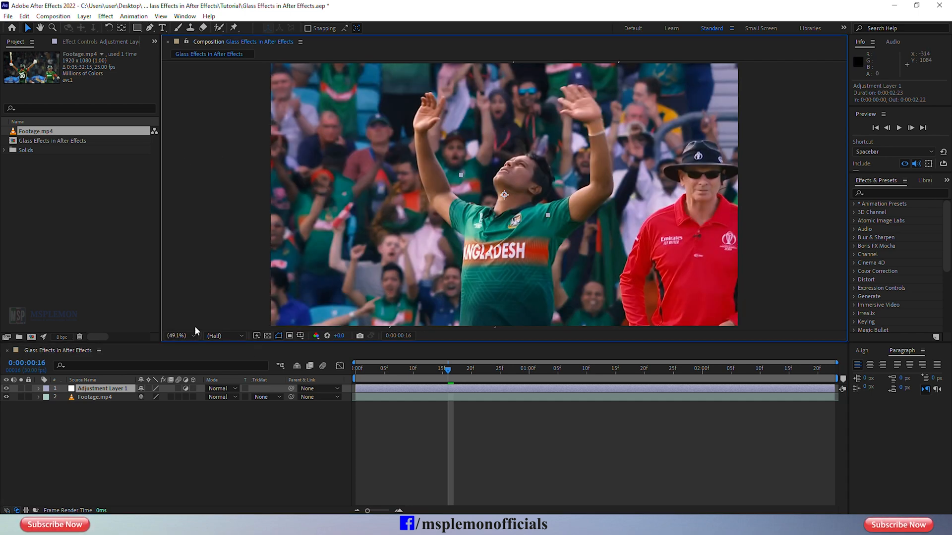
pyautogui.scroll(-2, 344, 249)
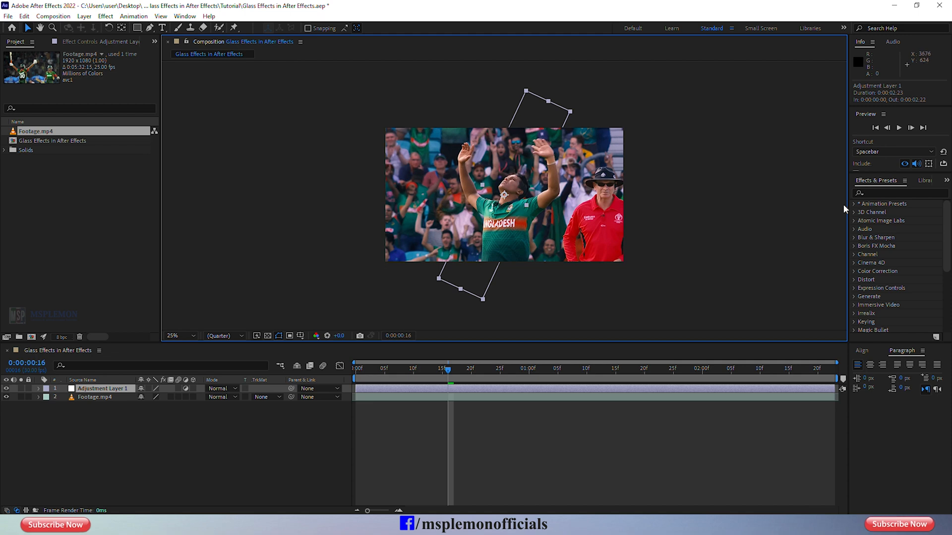
pyautogui.click(866, 181)
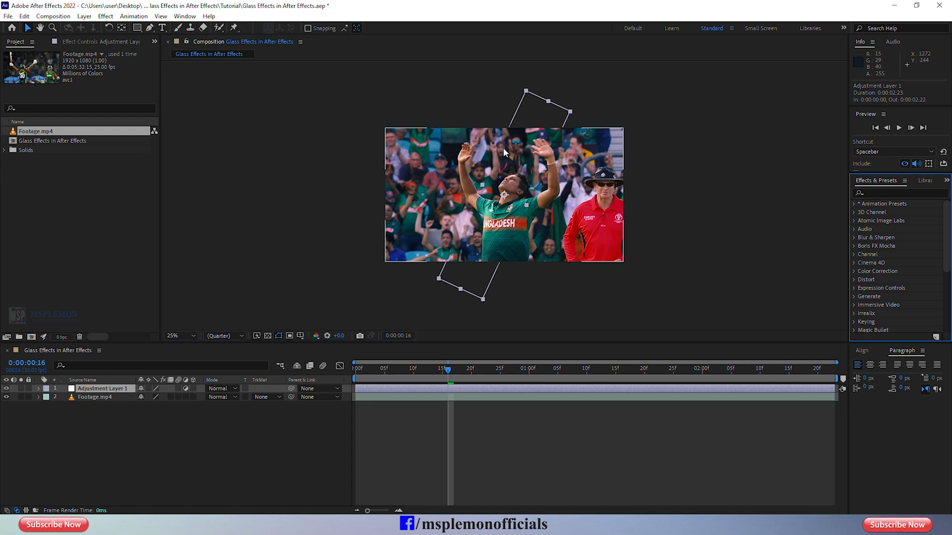
pyautogui.click(185, 17)
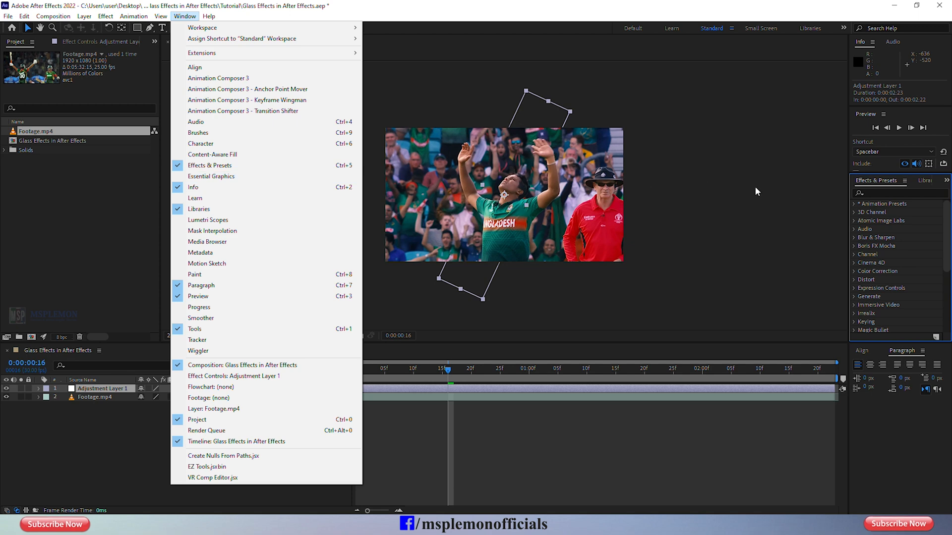
pyautogui.click(871, 196)
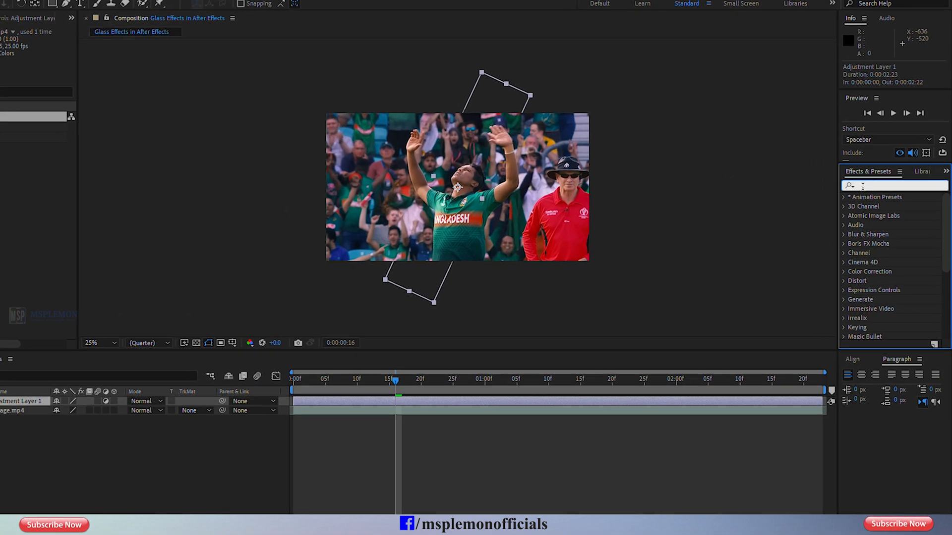
pyautogui.write('tra')
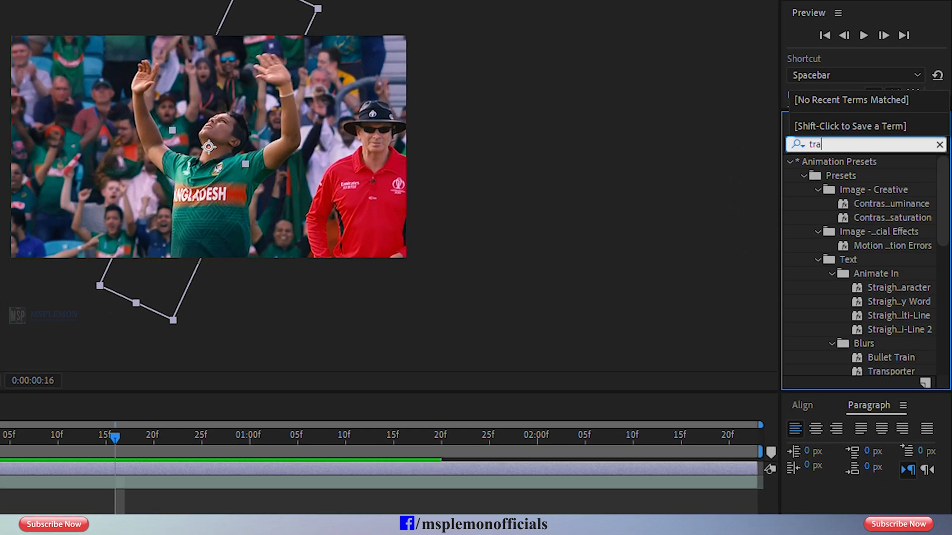
pyautogui.write('nsf')
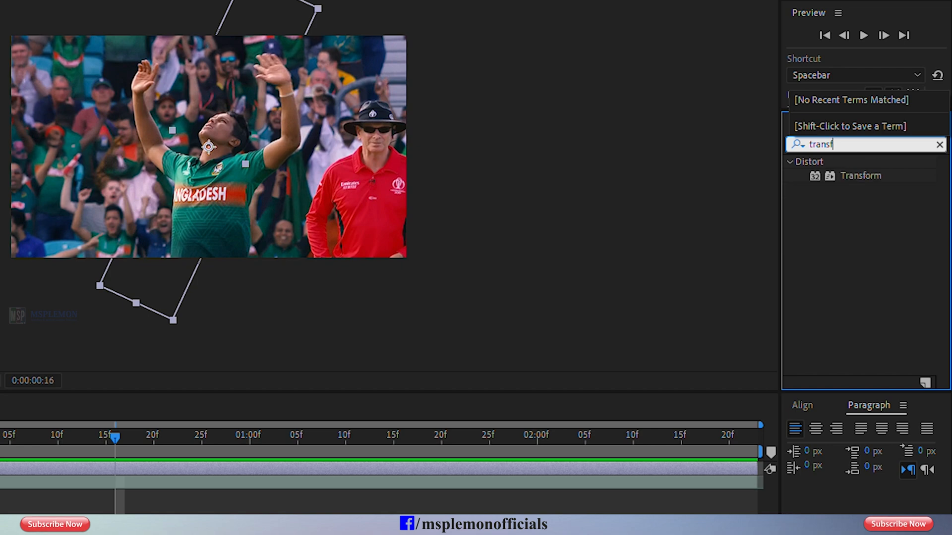
pyautogui.click(865, 177)
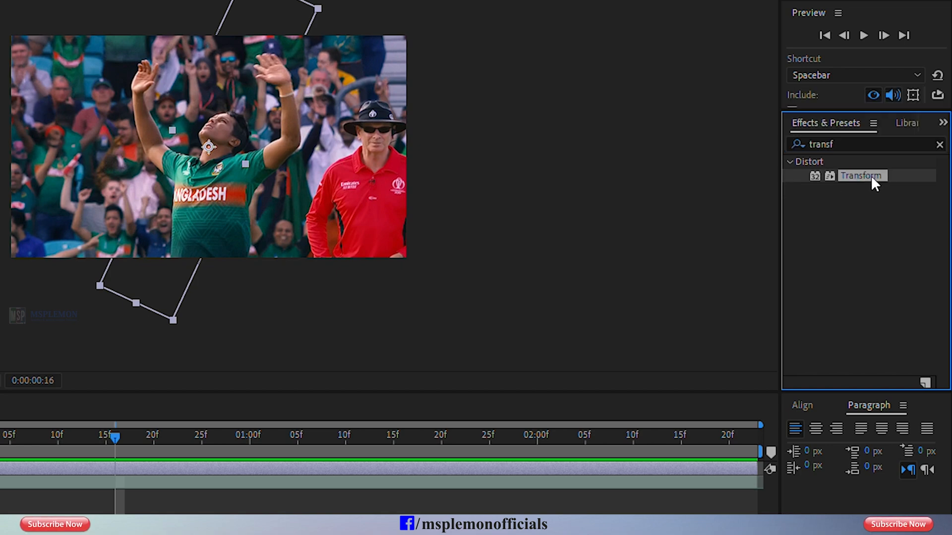
pyautogui.moveTo(871, 175); pyautogui.dragTo(247, 459)
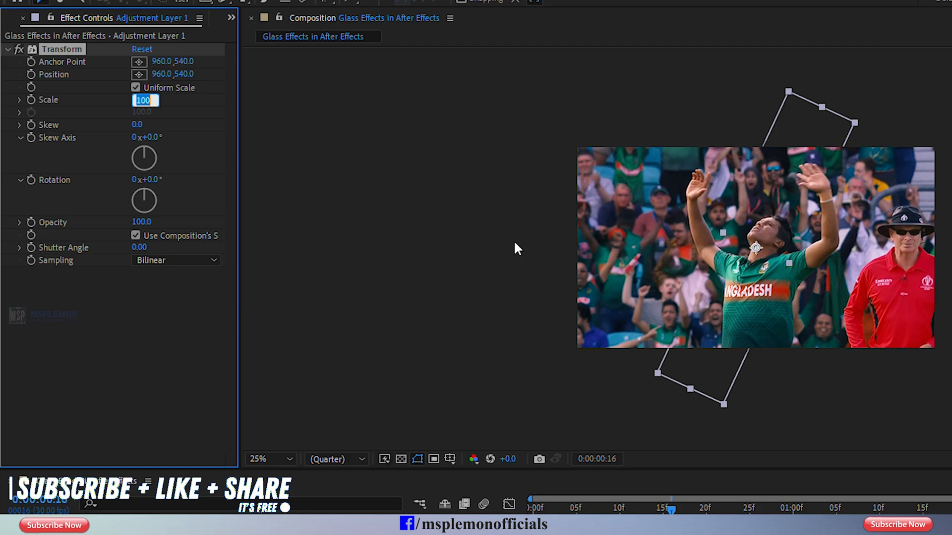
# Step: Set the Transform effect's Scale to 115 and inspect the magnified strip with the layer deselected and reselected
pyautogui.write('5')
pyautogui.press('Return')
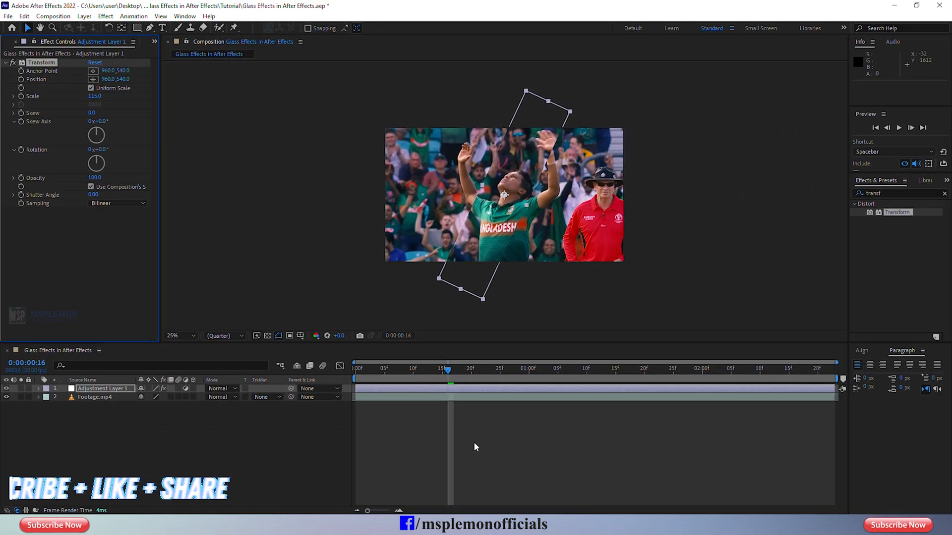
pyautogui.click(487, 451)
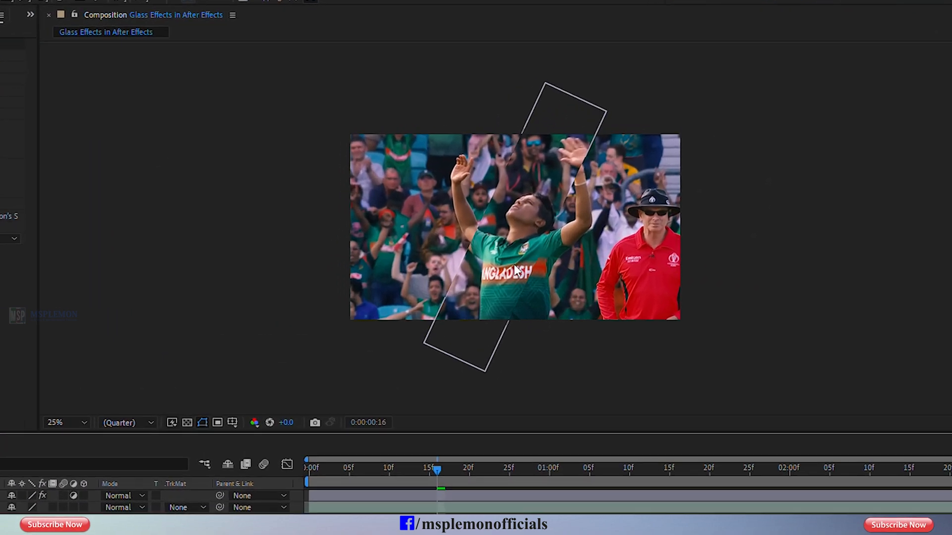
pyautogui.moveTo(517, 240)
pyautogui.mouseDown()
pyautogui.moveTo(440, 237)
pyautogui.moveTo(501, 207)
pyautogui.moveTo(583, 239)
pyautogui.moveTo(517, 246)
pyautogui.mouseUp()
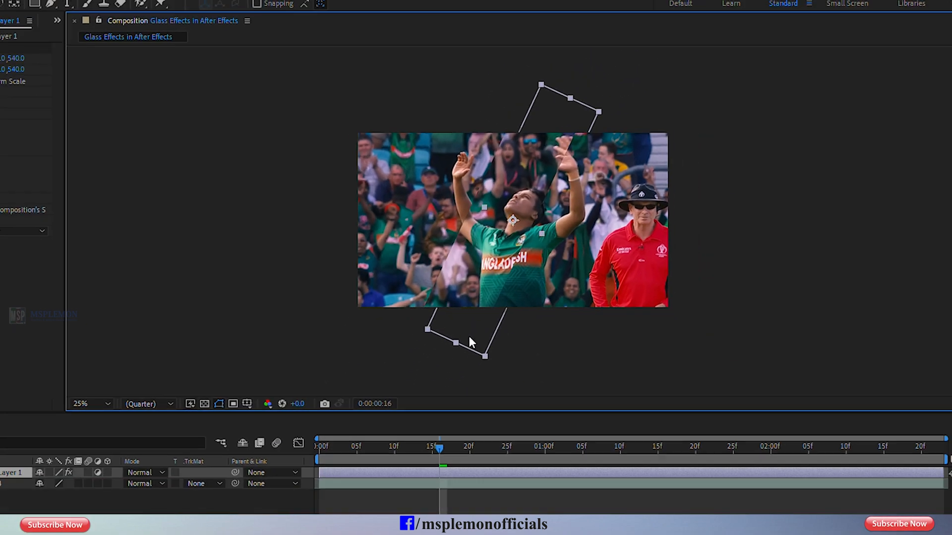
# Step: Return to the composition start and trim the adjustment layer's end to an out point of 0:00:02:12
pyautogui.press('Home')
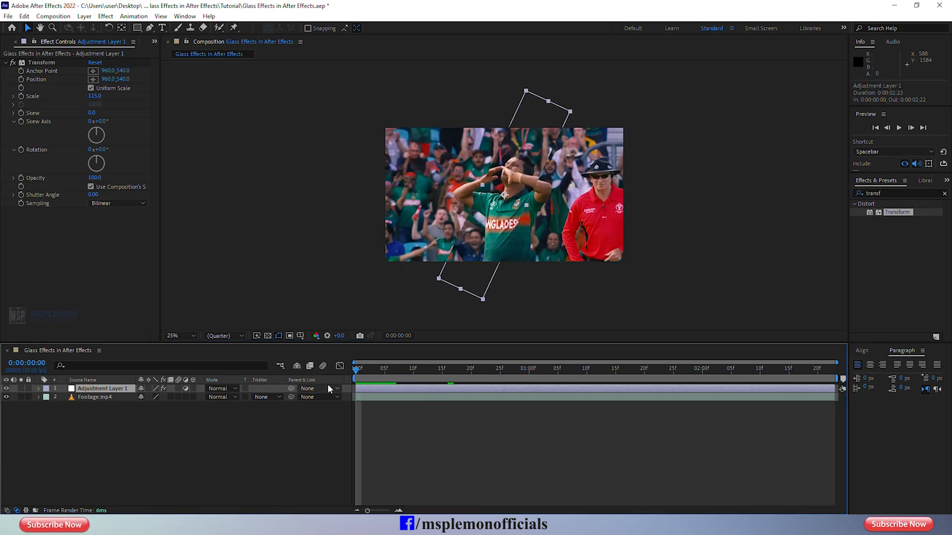
pyautogui.click(39, 389)
pyautogui.click(48, 405)
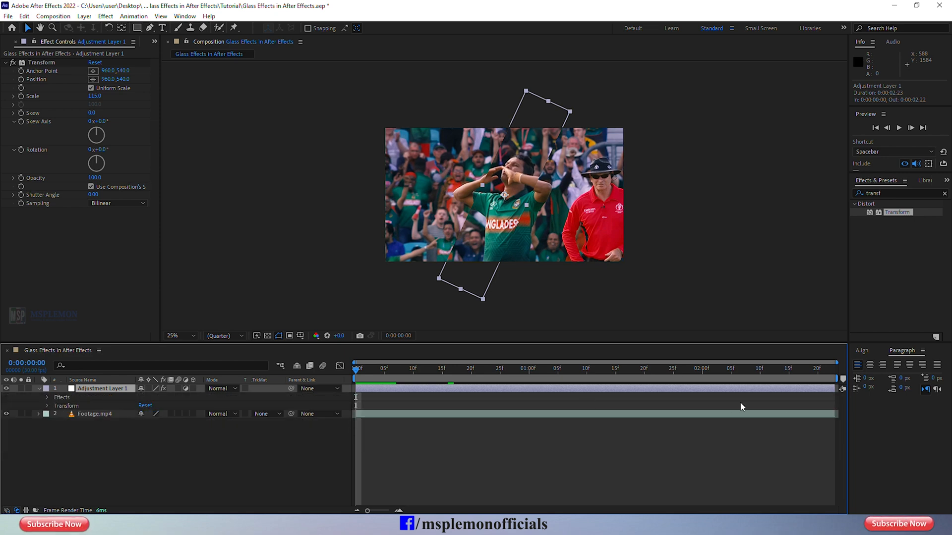
pyautogui.moveTo(836, 389); pyautogui.dragTo(788, 390)
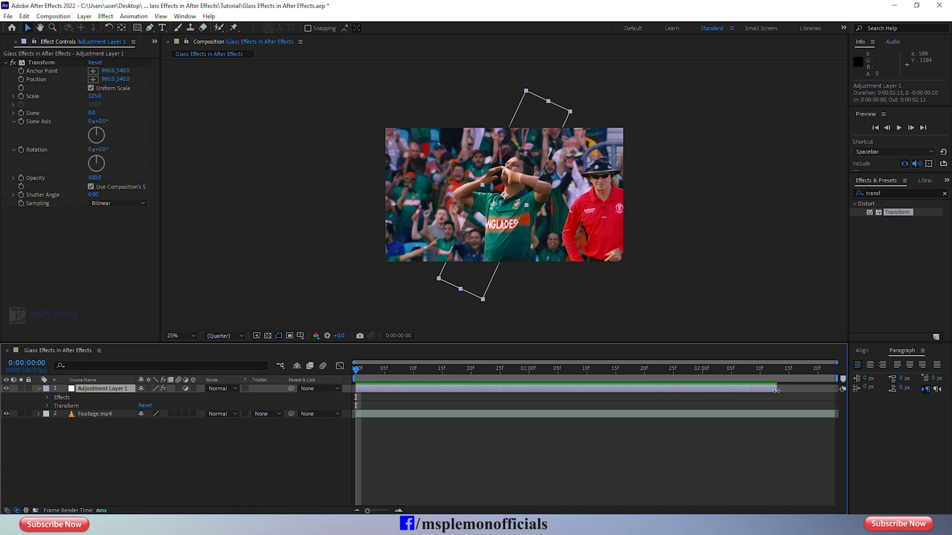
# Step: Keyframe the adjustment layer's Position at the start, and at 0:00:02:12 move the strip beyond the footage's right edge to 2532, 540
pyautogui.click(48, 406)
pyautogui.click(63, 422)
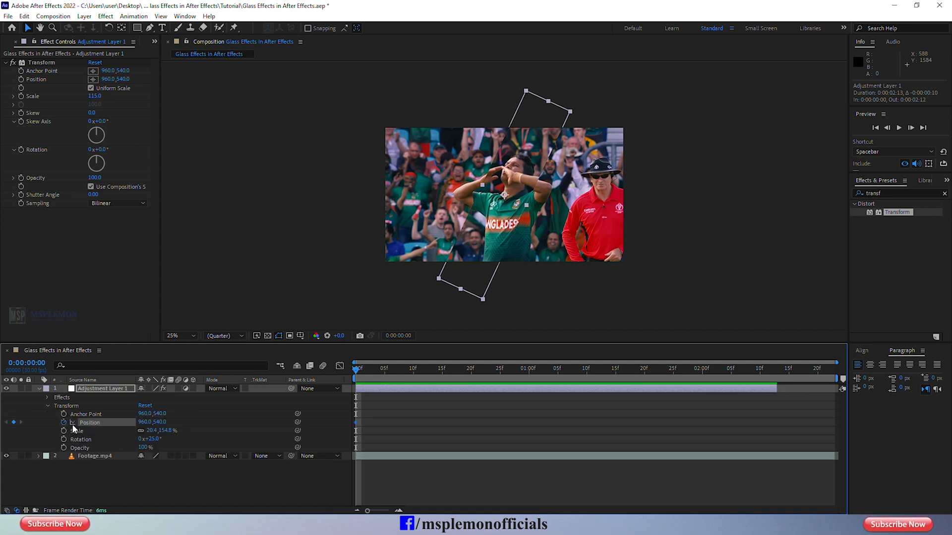
pyautogui.moveTo(392, 383); pyautogui.dragTo(763, 443)
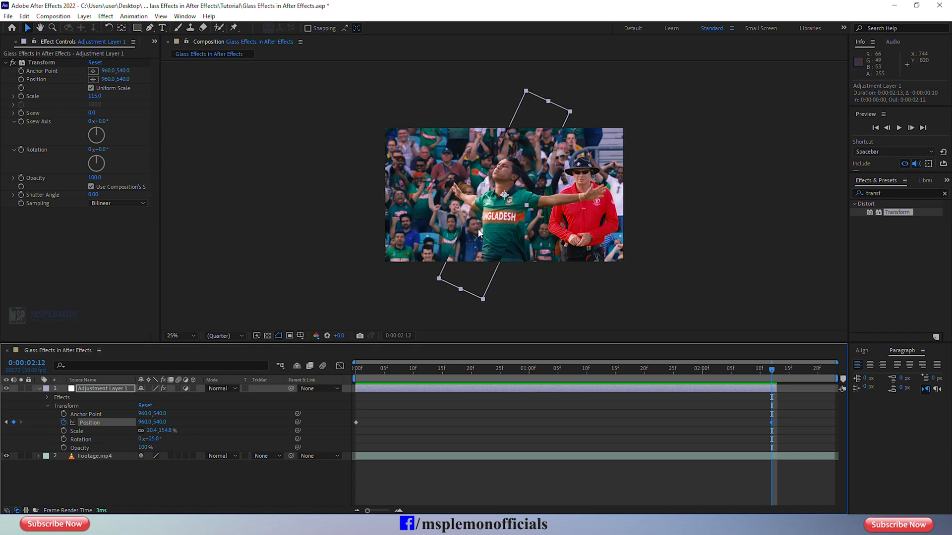
pyautogui.moveTo(492, 254); pyautogui.dragTo(677, 294)
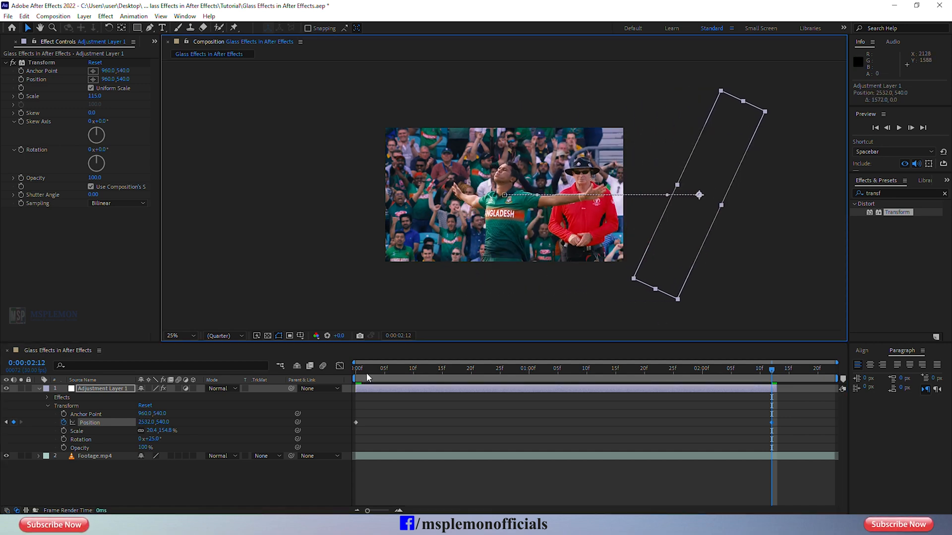
# Step: At 0:00:00:00, move the strip off the footage's left edge to Position -564, 540
pyautogui.moveTo(366, 373); pyautogui.dragTo(341, 381)
pyautogui.moveTo(480, 263); pyautogui.dragTo(282, 259)
pyautogui.click(407, 423)
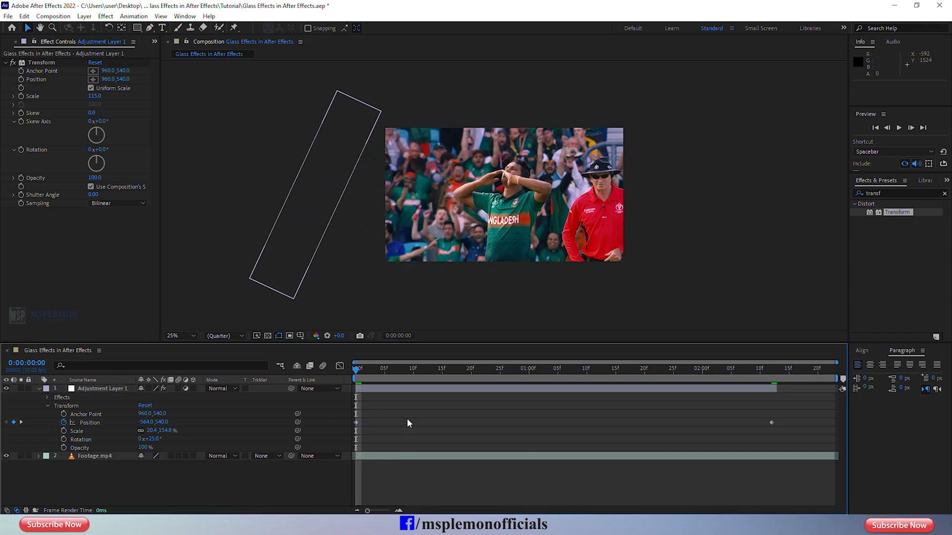
# Step: Shift the adjustment layer to start at 0:00:00:05 and apply Easy Ease to both Position keyframes
pyautogui.moveTo(415, 391); pyautogui.dragTo(443, 390)
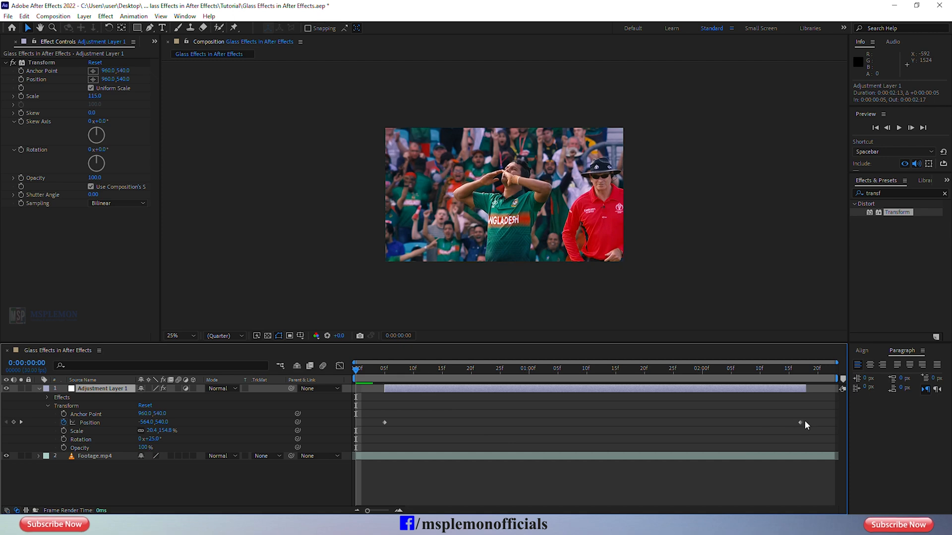
pyautogui.moveTo(807, 411); pyautogui.dragTo(386, 431)
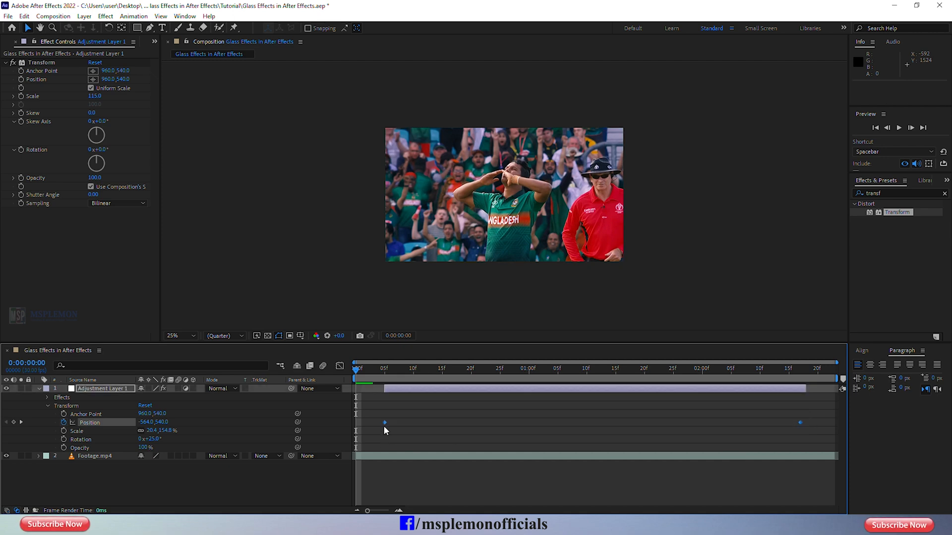
pyautogui.rightClick(386, 426)
pyautogui.moveTo(432, 415)
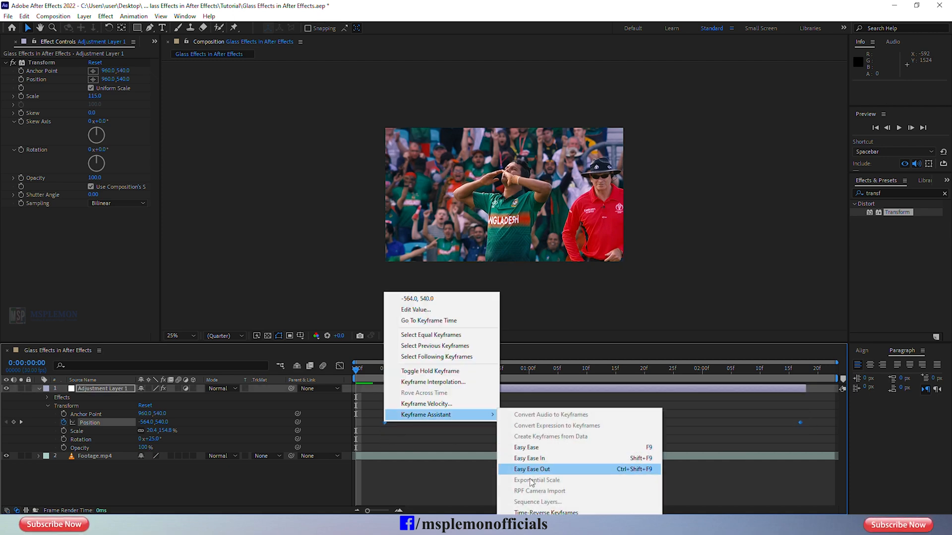
pyautogui.click(538, 461)
# Step: Preview the strip's sweep, scrub to 0:00:01:09 and collapse the adjustment layer's properties
pyautogui.press('space')
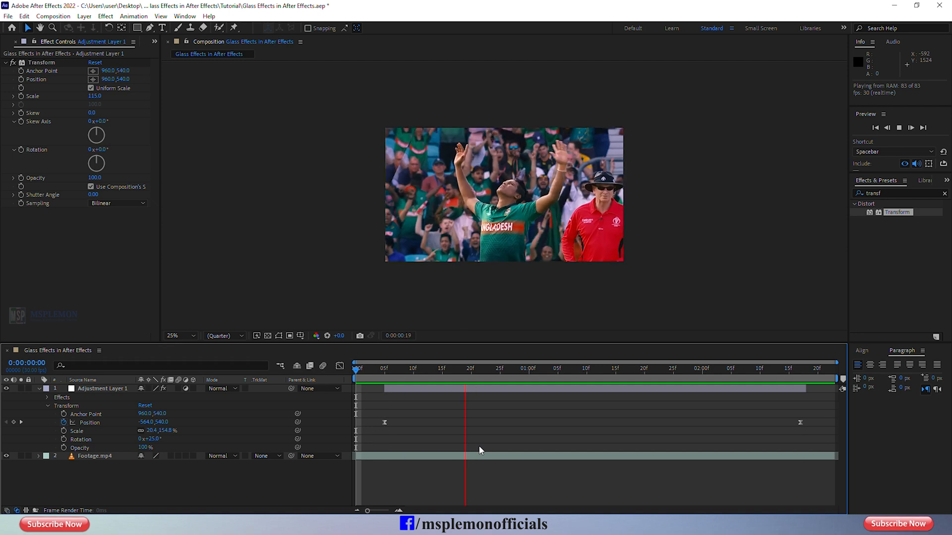
pyautogui.press('space')
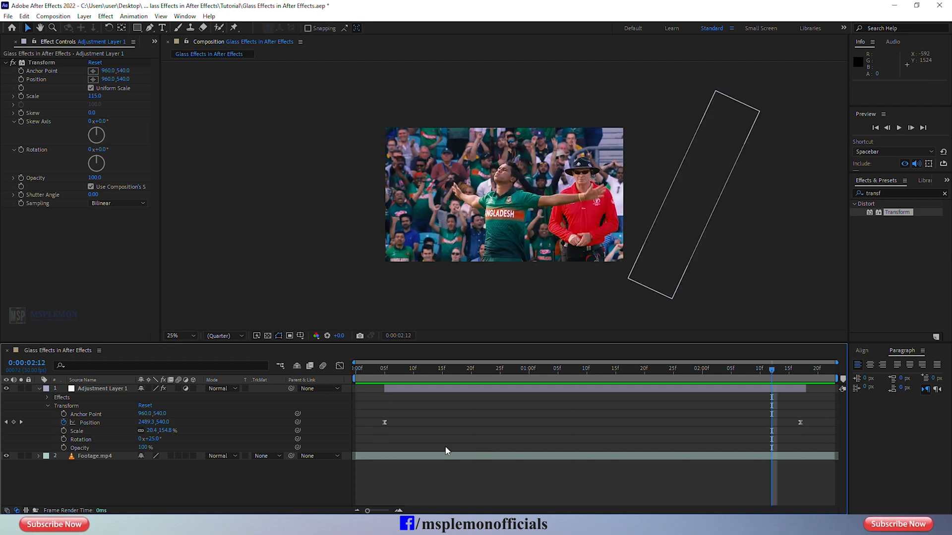
pyautogui.moveTo(391, 368); pyautogui.dragTo(580, 392)
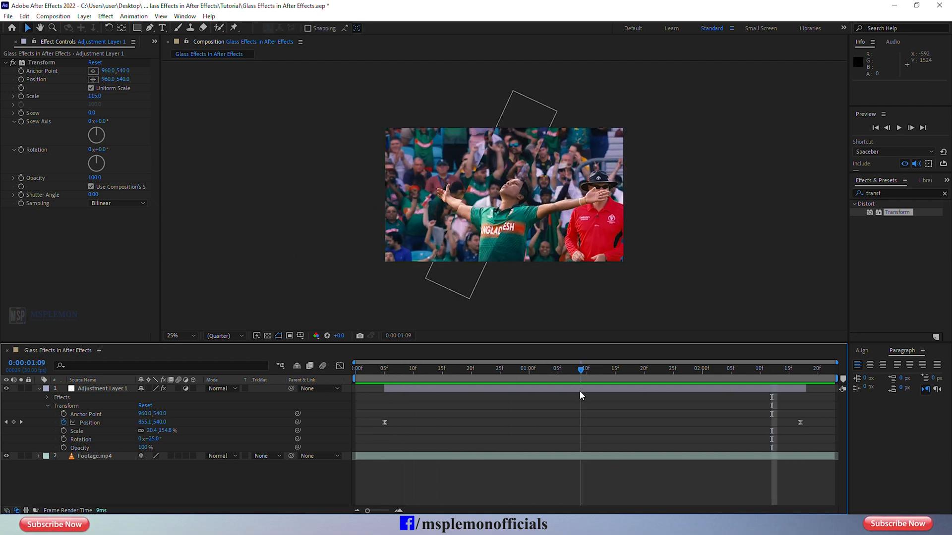
pyautogui.click(39, 389)
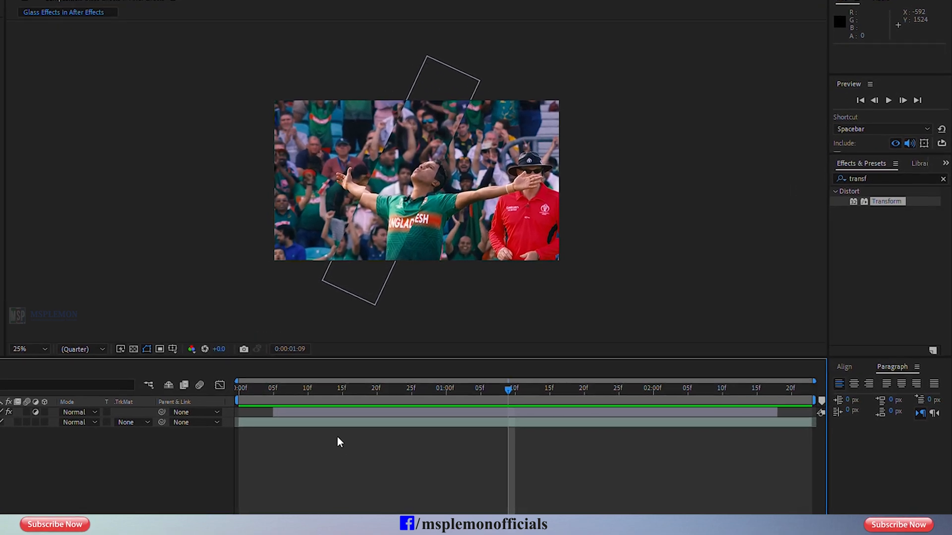
# Step: Find the Color Correction effect Curves by searching "curv" and apply it to the adjustment layer
pyautogui.click(284, 428)
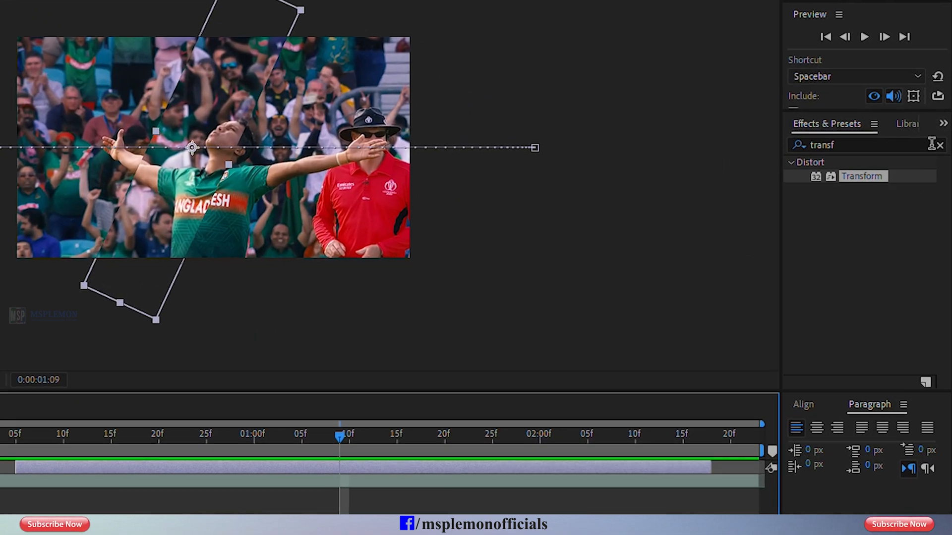
pyautogui.click(939, 145)
pyautogui.click(869, 143)
pyautogui.write('c')
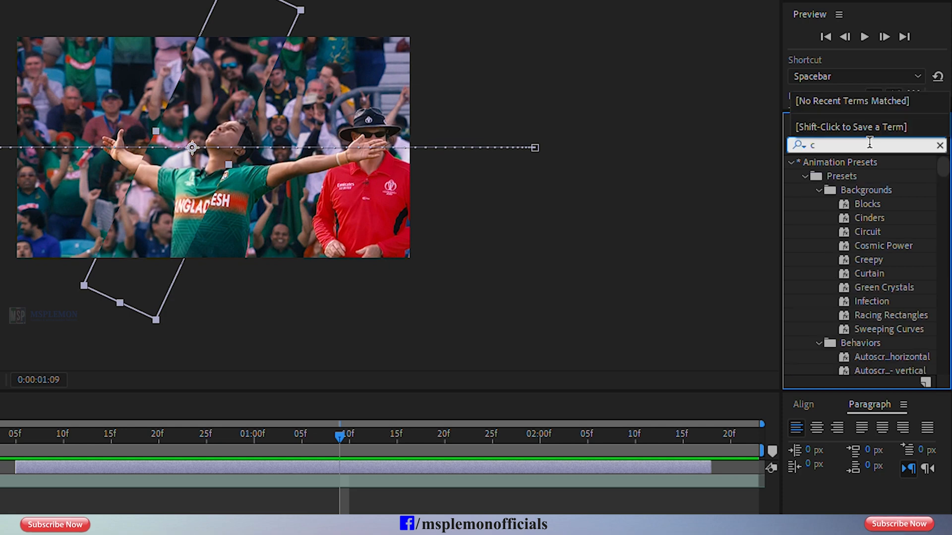
pyautogui.write('urv')
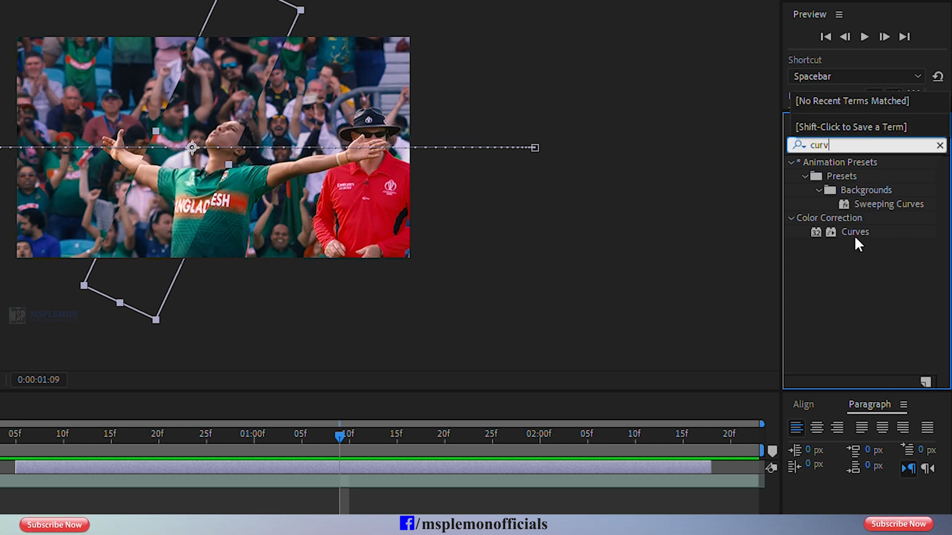
pyautogui.click(838, 232)
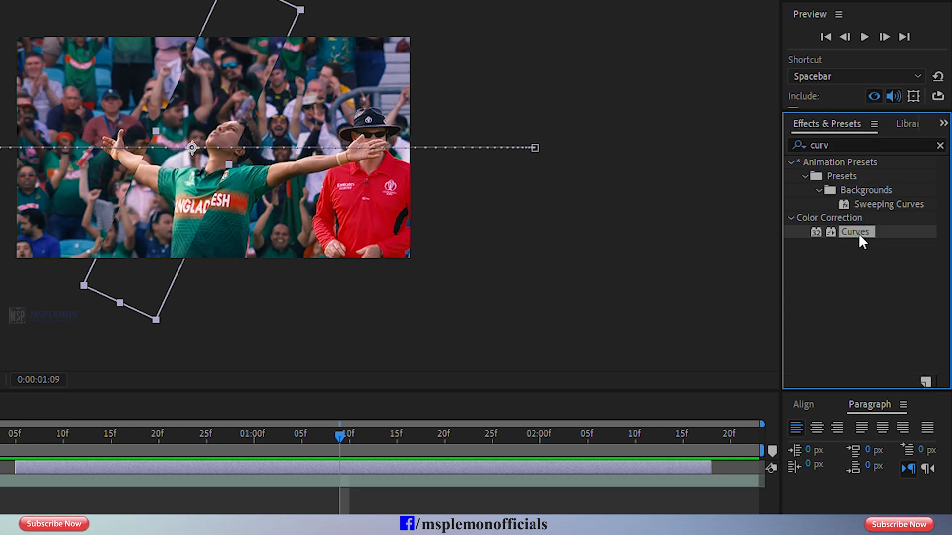
pyautogui.moveTo(667, 293); pyautogui.dragTo(378, 427)
pyautogui.moveTo(362, 473); pyautogui.dragTo(362, 471)
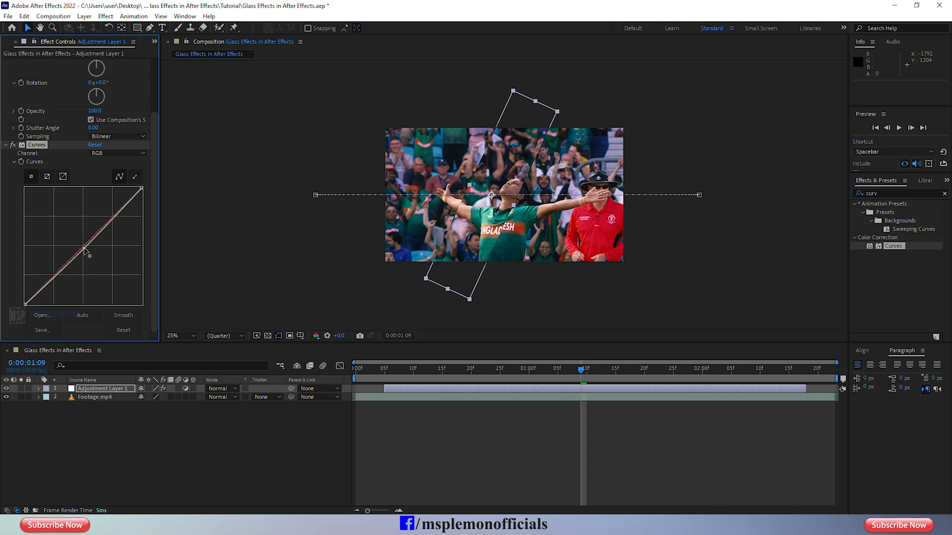
# Step: Brighten the strip by raising the RGB curve's midtones, adding a shadow point and pulling in the white point; undo the single-channel trials
pyautogui.moveTo(89, 254); pyautogui.dragTo(81, 251)
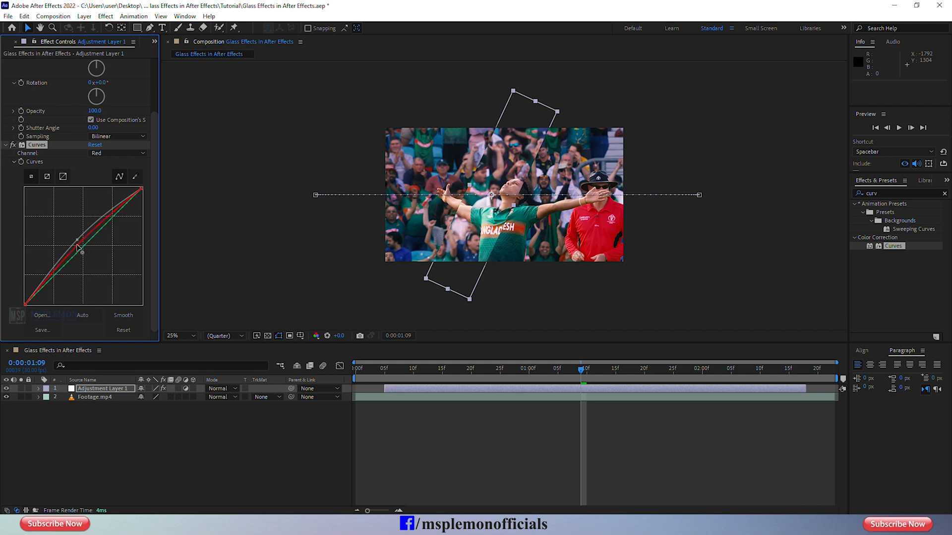
pyautogui.hotkey('ctrl', 'z')
pyautogui.hotkey('ctrl', 'z')
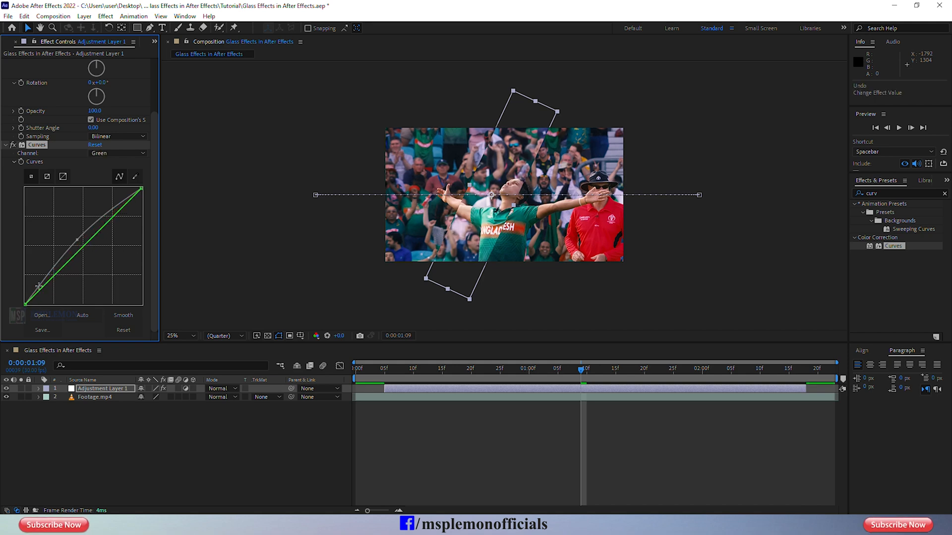
pyautogui.moveTo(34, 296)
pyautogui.mouseDown()
pyautogui.moveTo(36, 304)
pyautogui.moveTo(31, 297)
pyautogui.mouseUp()
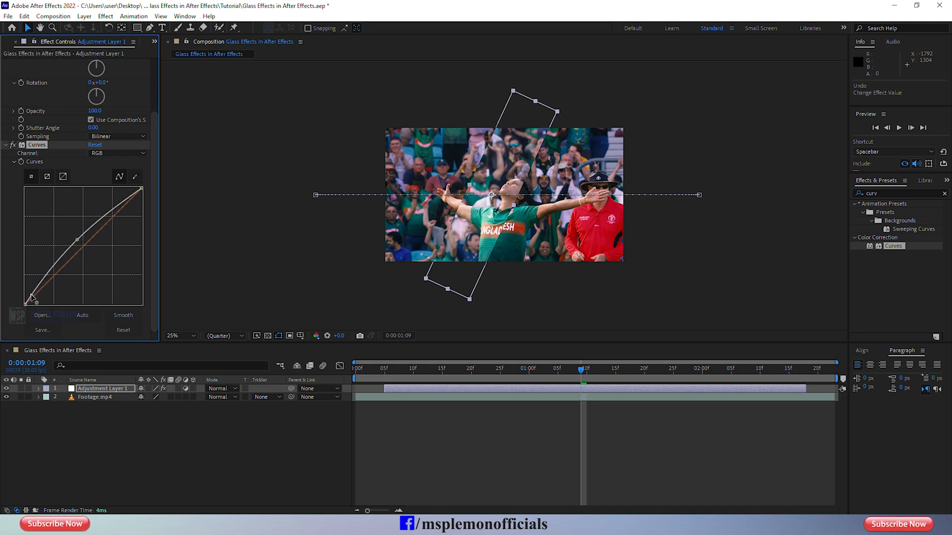
pyautogui.moveTo(141, 189); pyautogui.dragTo(125, 179)
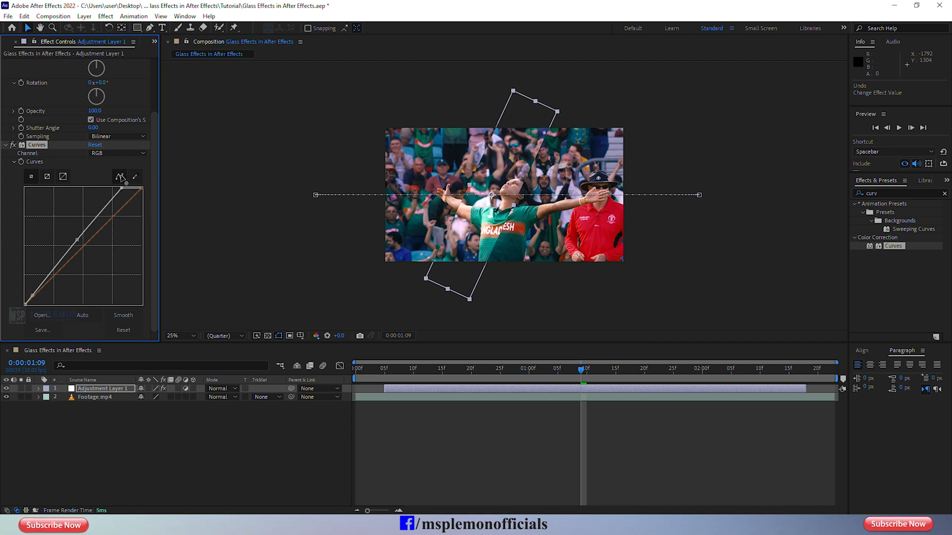
# Step: Deselect the layer, play back the brightened strip and stop at 0:00:01:20
pyautogui.click(370, 454)
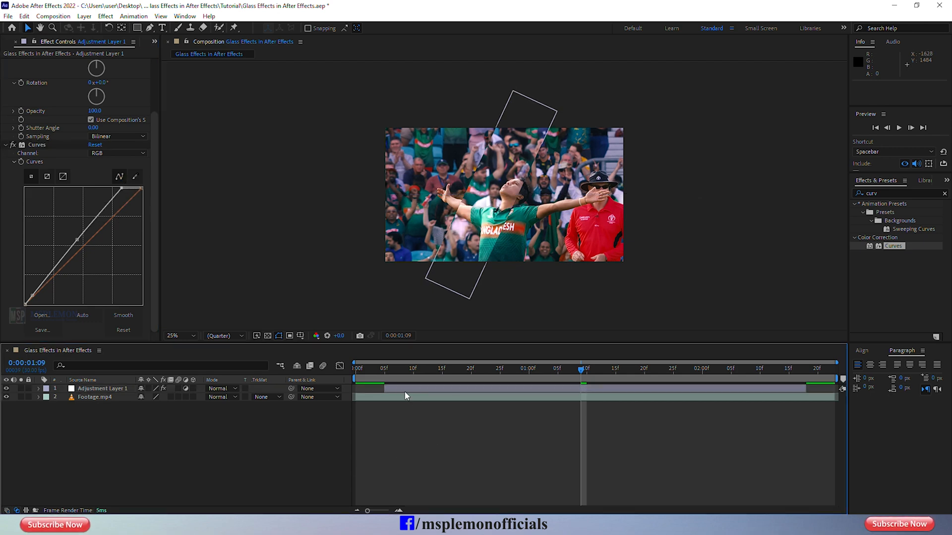
pyautogui.press('space')
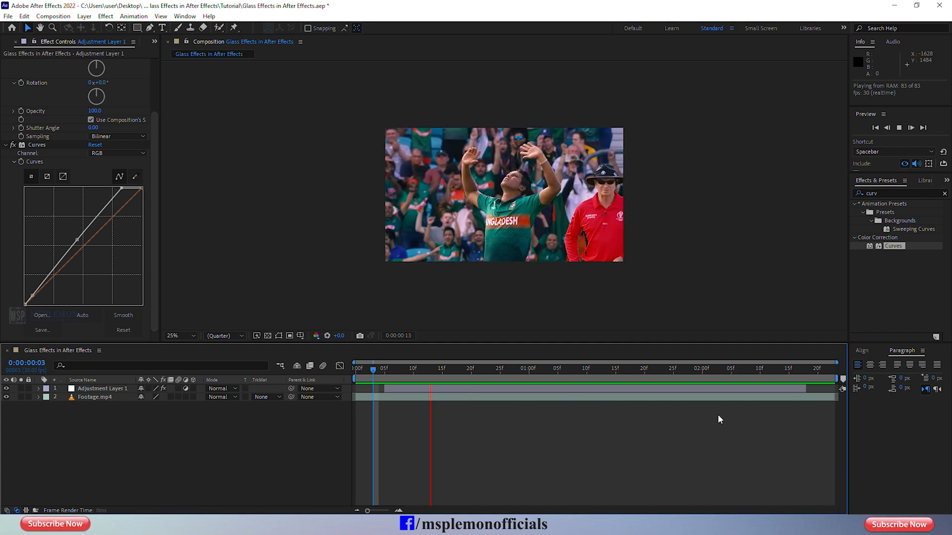
pyautogui.click(545, 392)
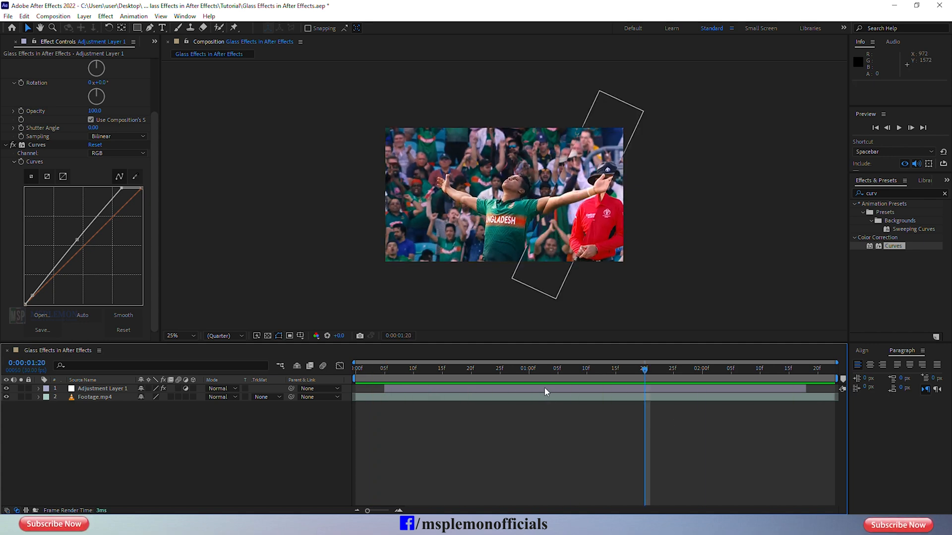
# Step: Duplicate the adjustment layer
pyautogui.click(546, 391)
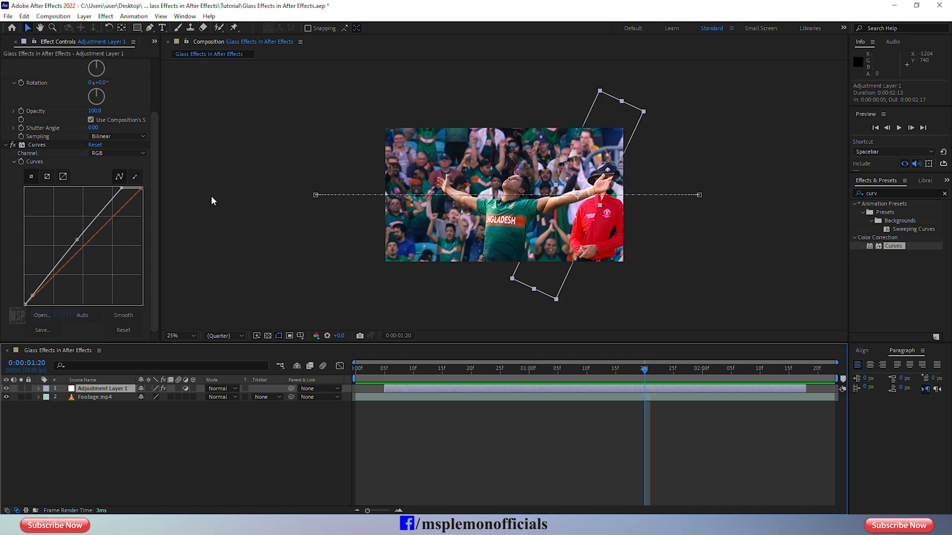
pyautogui.click(30, 19)
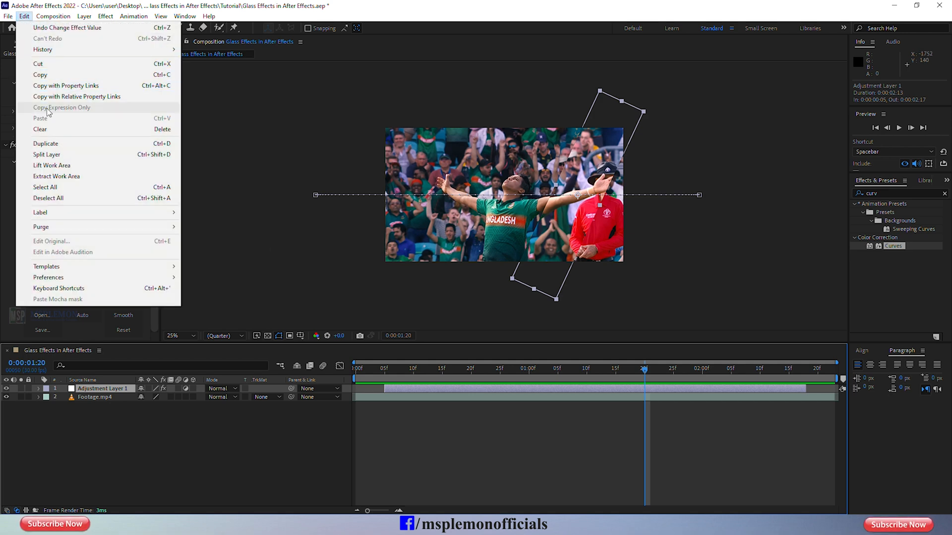
pyautogui.click(50, 145)
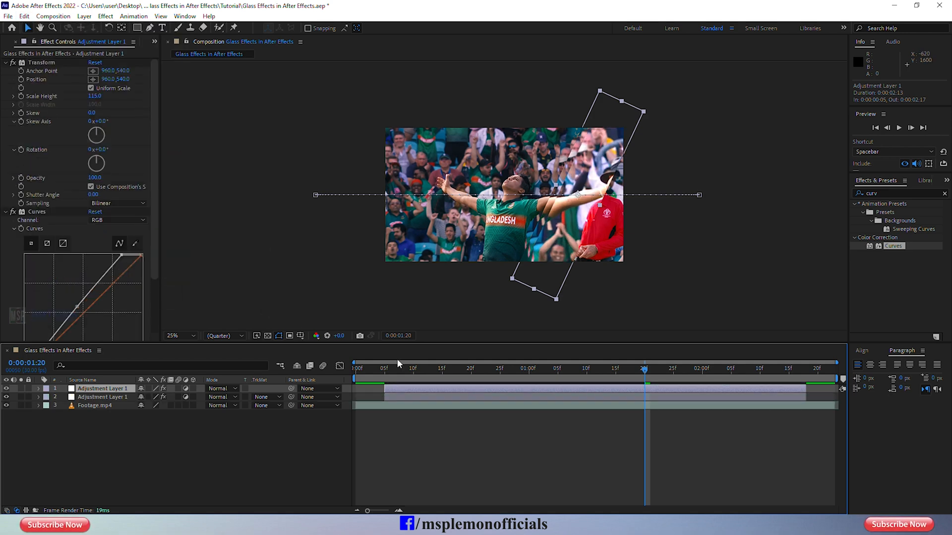
# Step: Narrow the duplicate strip to a Scale of about 9%, 155% and offset its layer to start at about 0:00:00:08
pyautogui.moveTo(408, 371); pyautogui.dragTo(662, 397)
pyautogui.moveTo(488, 390); pyautogui.dragTo(514, 390)
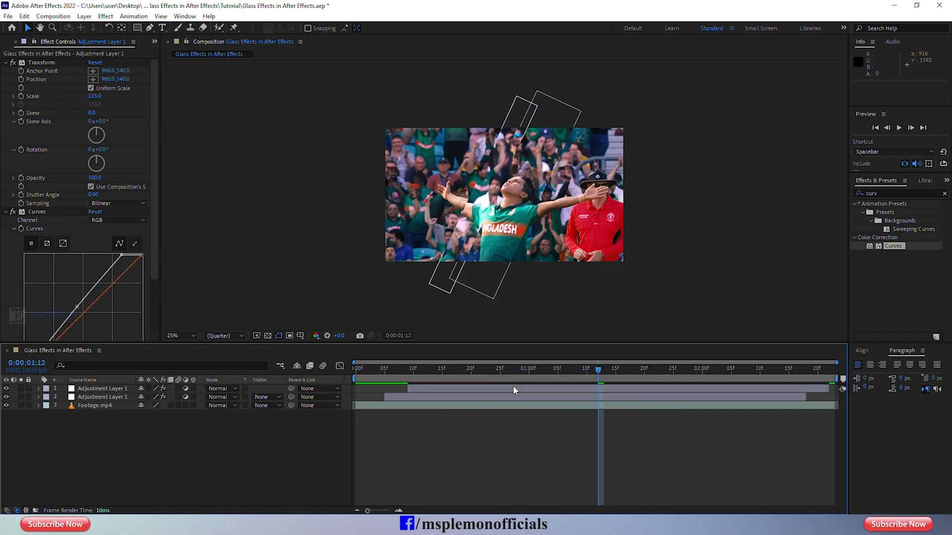
pyautogui.moveTo(494, 200); pyautogui.dragTo(495, 201)
pyautogui.moveTo(495, 201); pyautogui.dragTo(538, 205)
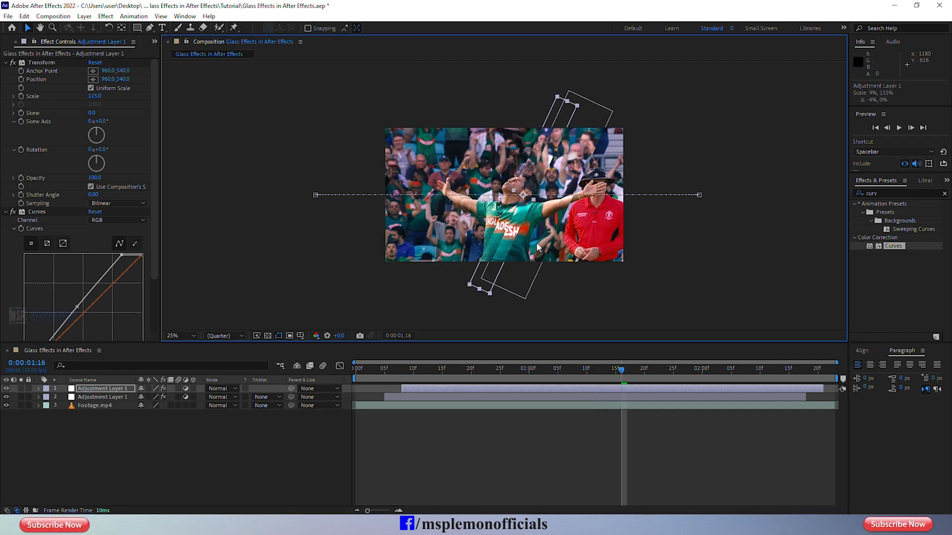
# Step: Preview both strips, set the composition view to Fit up to 100% and replay the animation from the start
pyautogui.click(520, 449)
pyautogui.press('space')
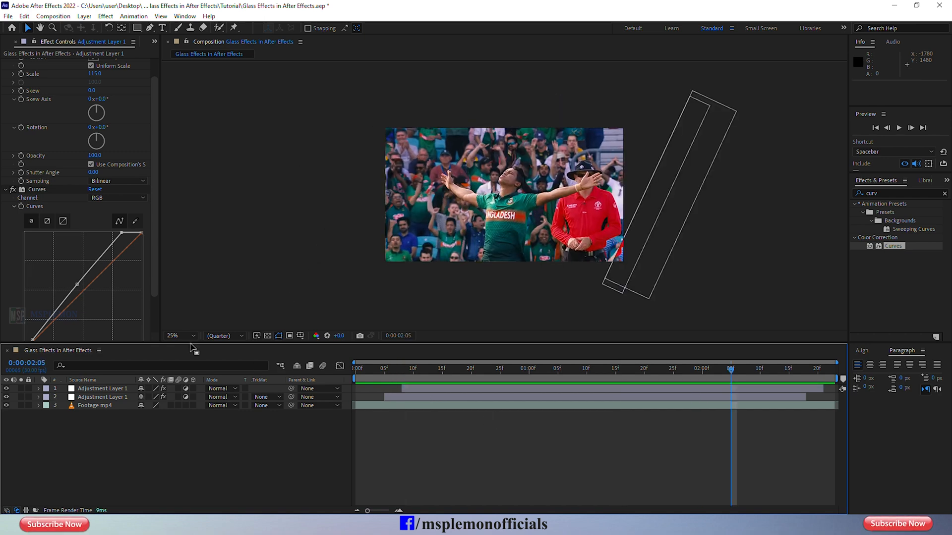
pyautogui.click(188, 336)
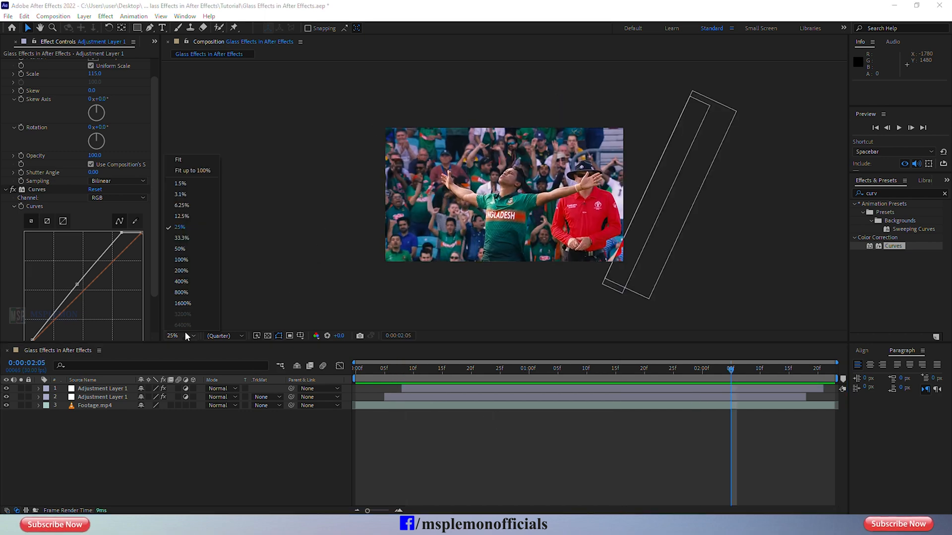
pyautogui.click(193, 166)
pyautogui.click(441, 454)
pyautogui.press('Home')
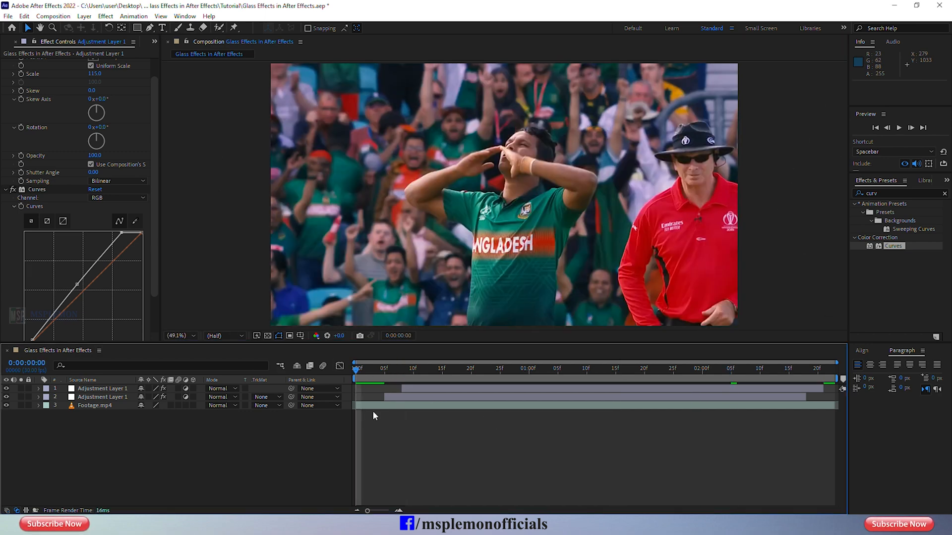
pyautogui.press('space')
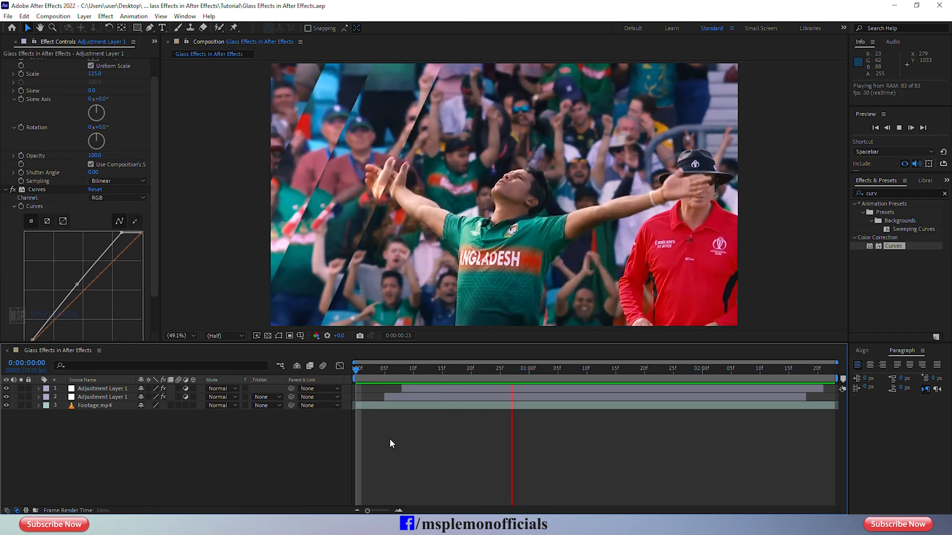